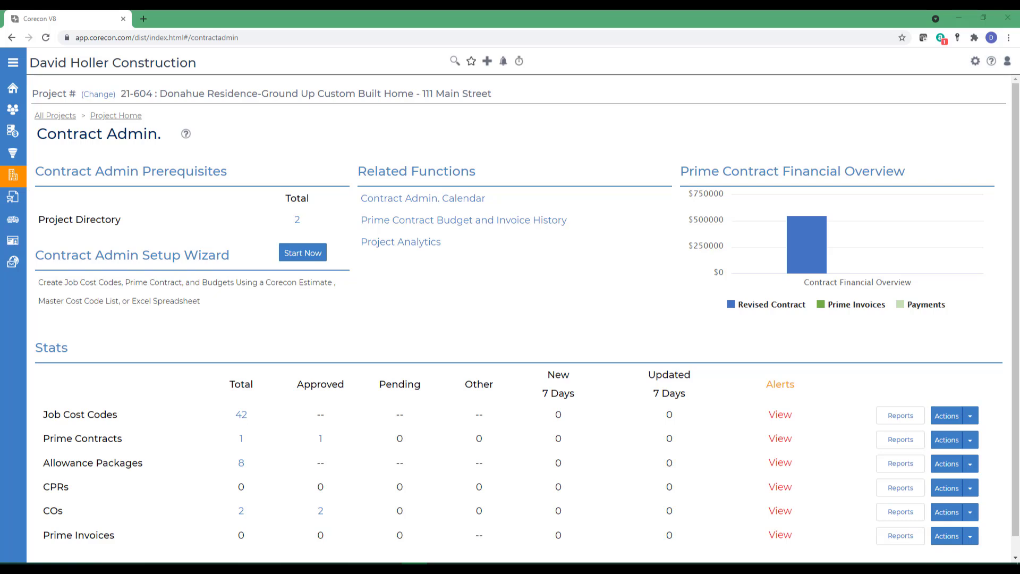
# - Add the residence client and BMG Architects to the project directory from Contact Management
pyautogui.click(298, 222)
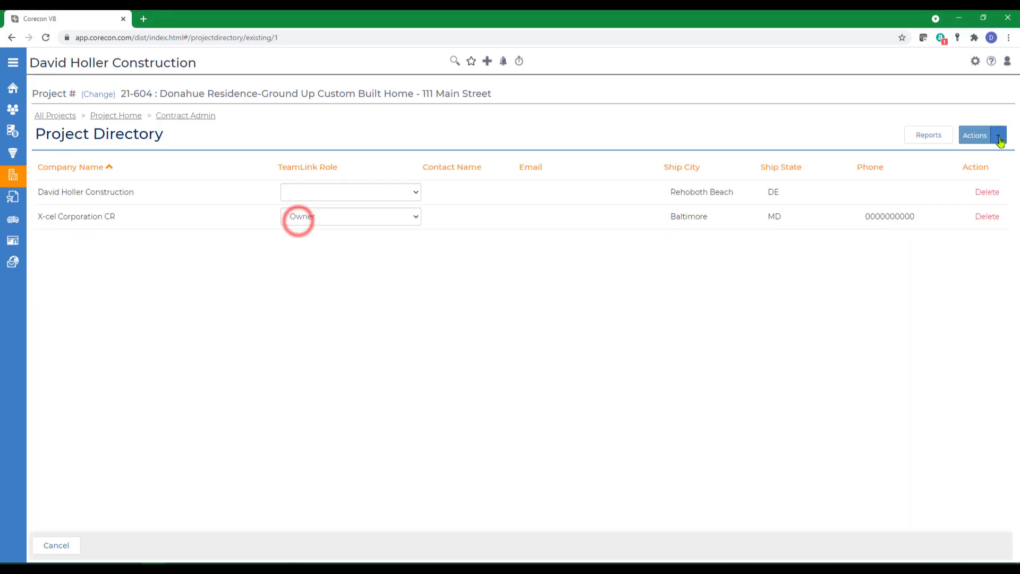
pyautogui.click(999, 136)
pyautogui.click(937, 155)
pyautogui.write('res')
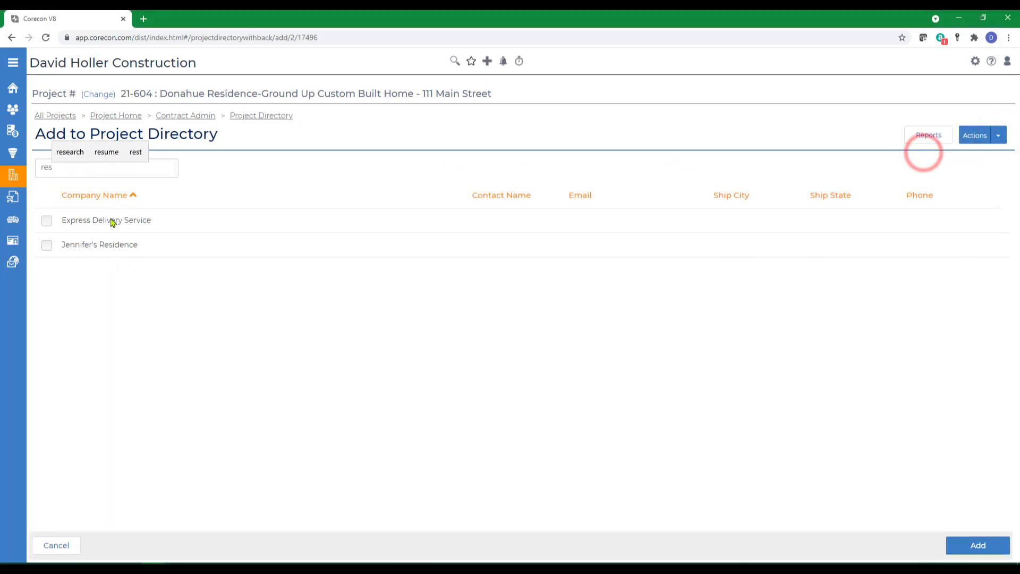
pyautogui.click(46, 246)
pyautogui.click(976, 545)
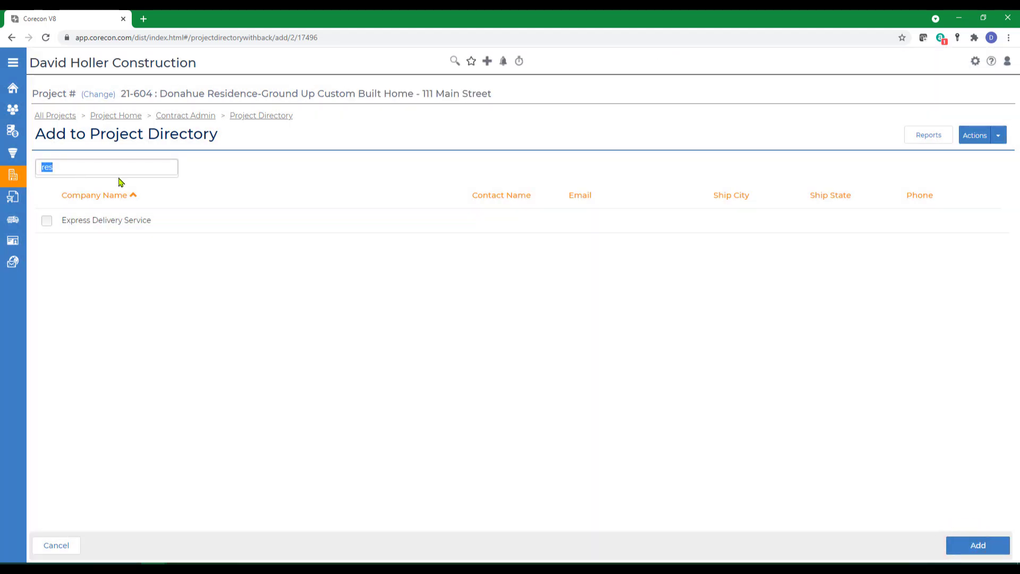
pyautogui.write('bmg')
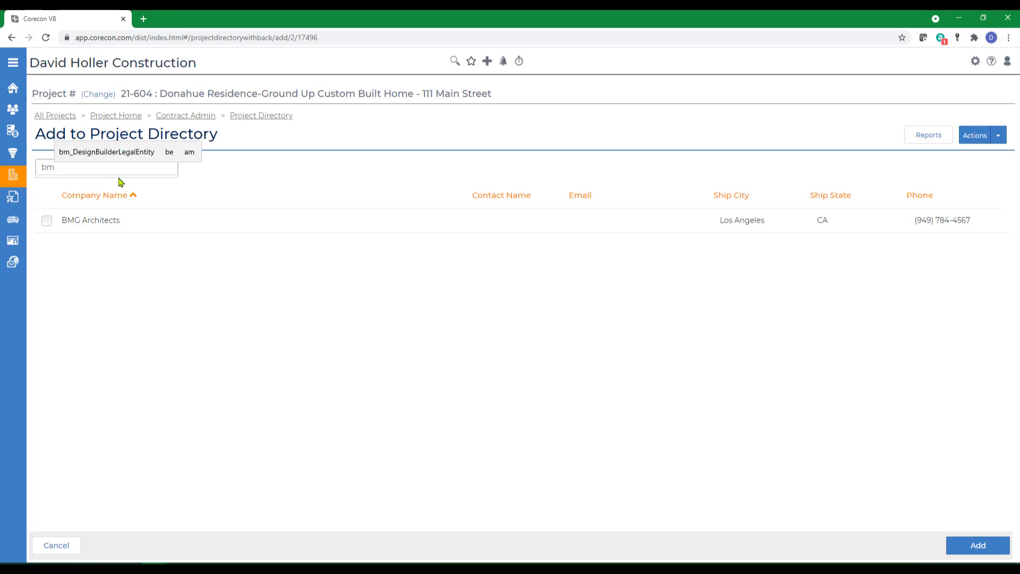
pyautogui.click(47, 220)
pyautogui.click(977, 546)
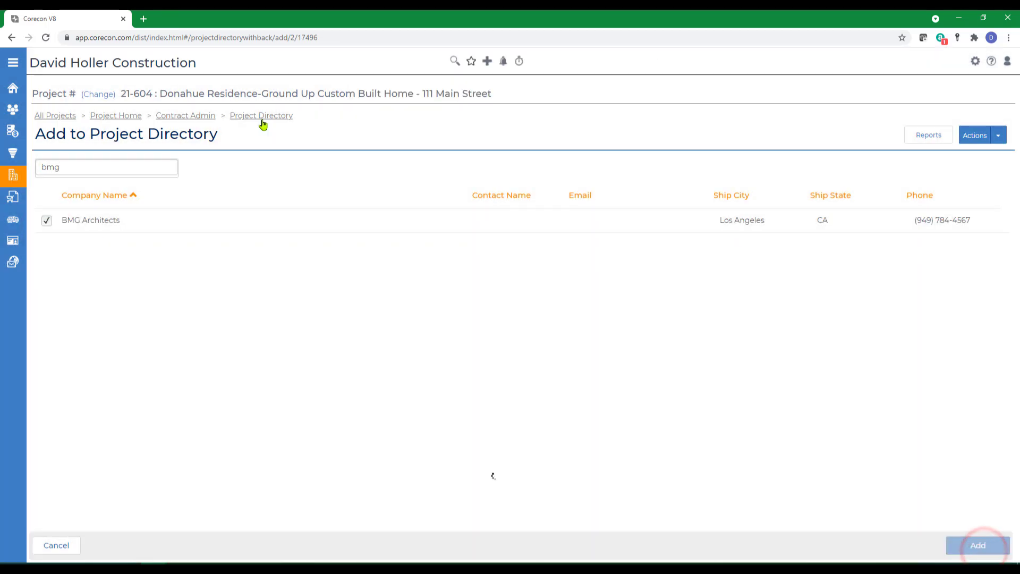
# - Assign BMG Architects the Architect role in the project directory
pyautogui.click(262, 117)
pyautogui.click(171, 116)
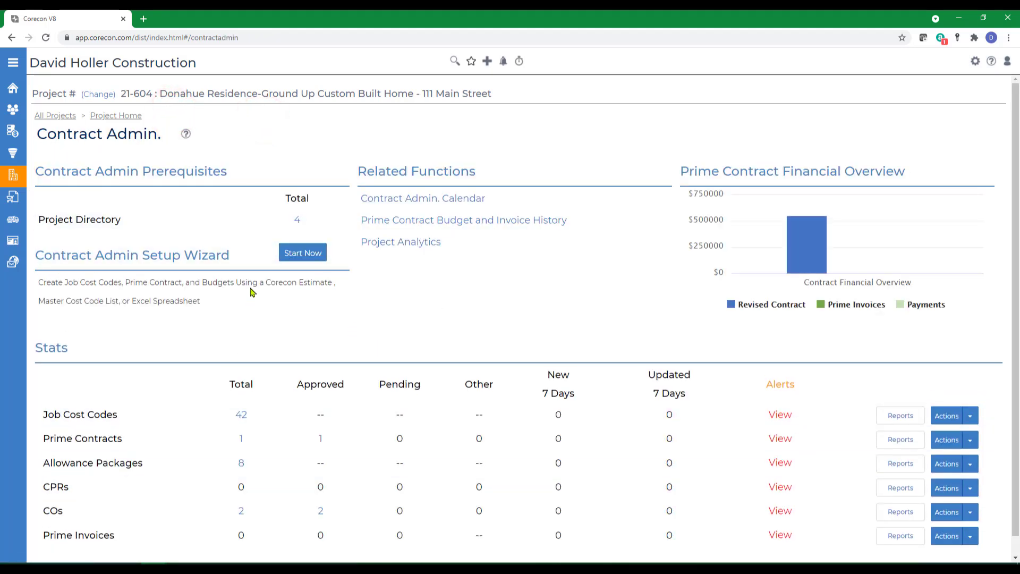
pyautogui.click(297, 220)
pyautogui.click(415, 192)
pyautogui.click(343, 206)
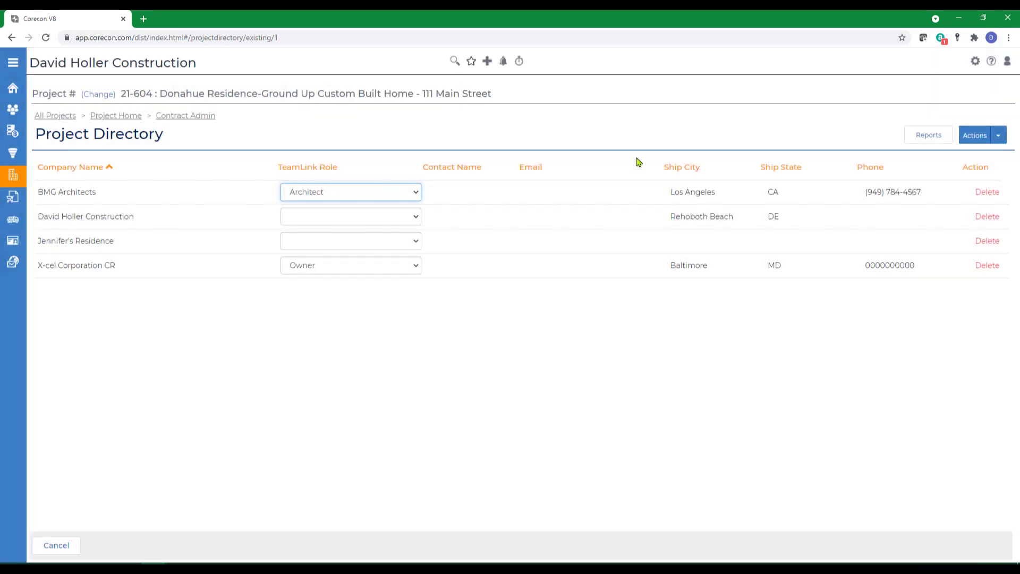
# - Make the residence the Owner and email TeamLink invitations to its contact and BMG's contact
pyautogui.click(414, 243)
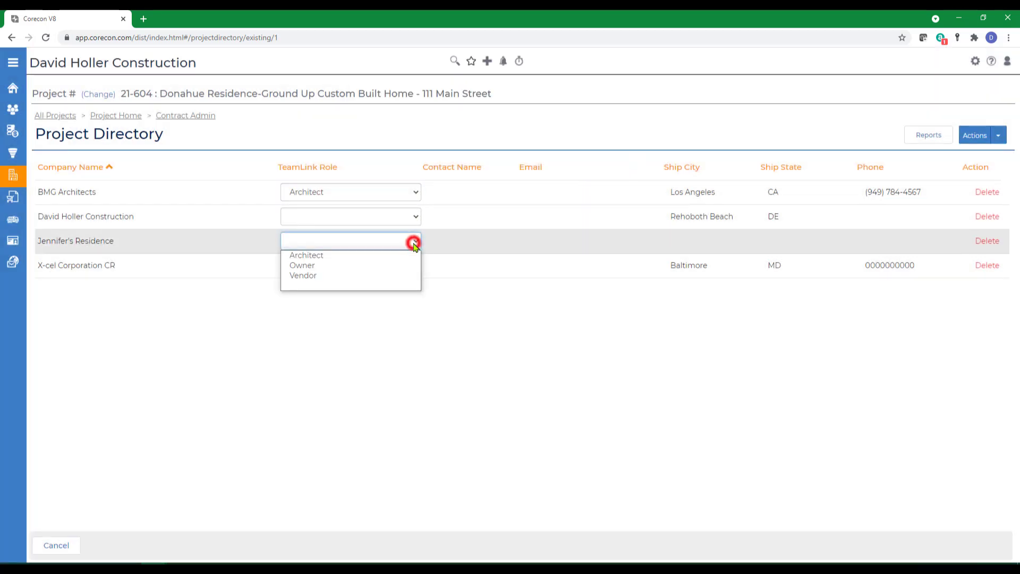
pyautogui.click(304, 264)
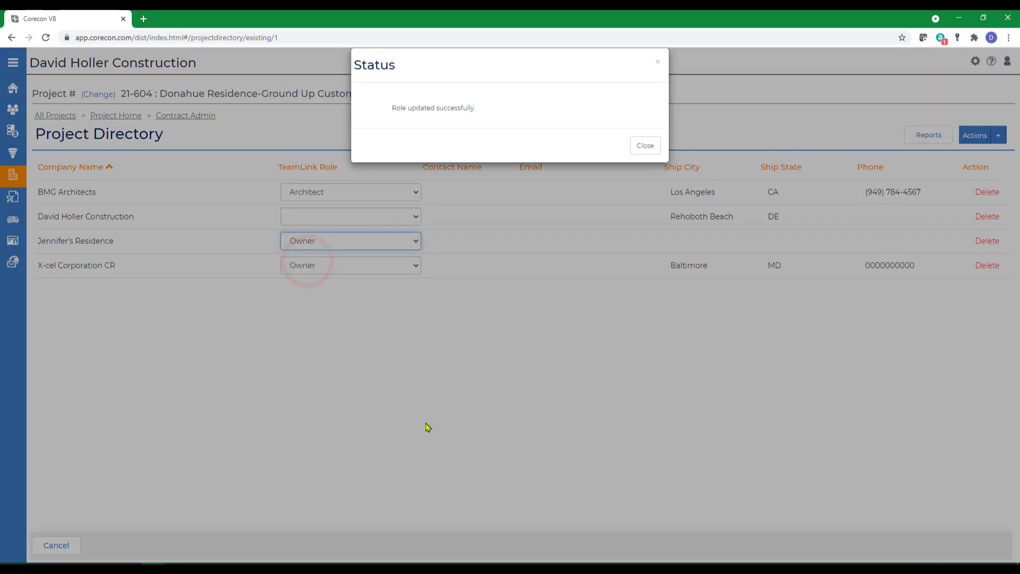
pyautogui.click(998, 135)
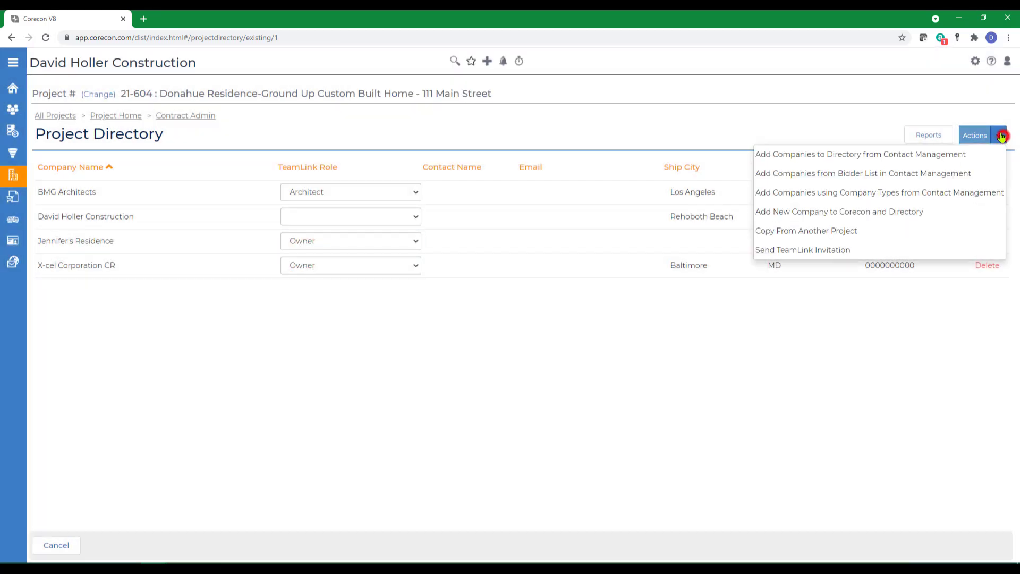
pyautogui.click(779, 256)
pyautogui.click(240, 272)
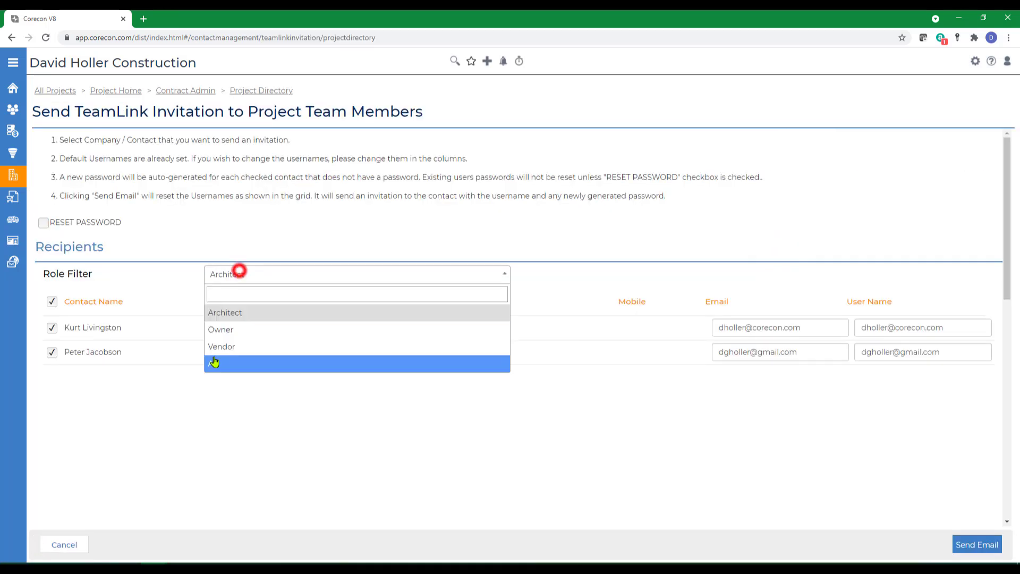
pyautogui.click(214, 362)
pyautogui.click(51, 302)
pyautogui.click(51, 352)
pyautogui.click(52, 425)
pyautogui.click(977, 545)
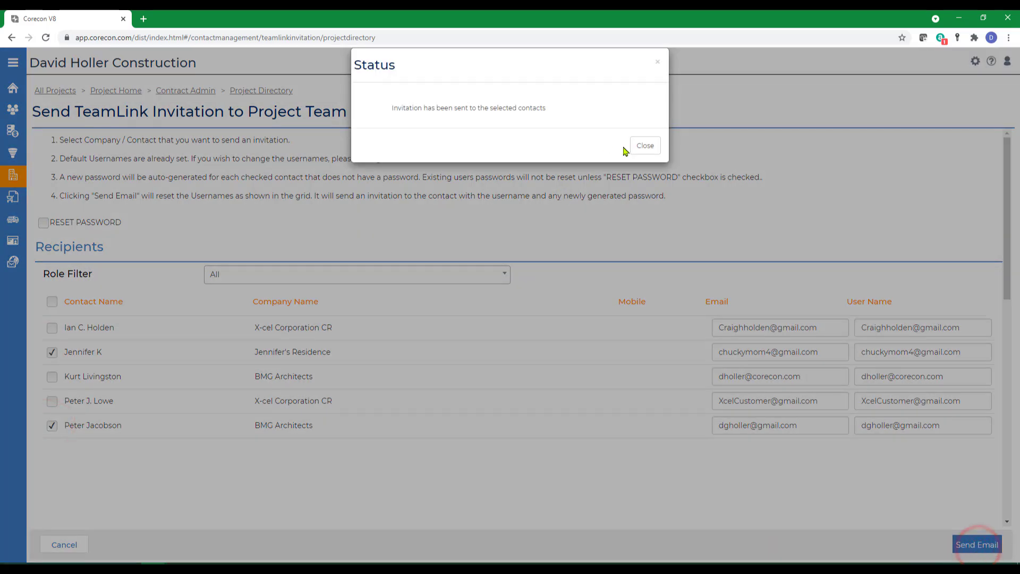
pyautogui.click(645, 146)
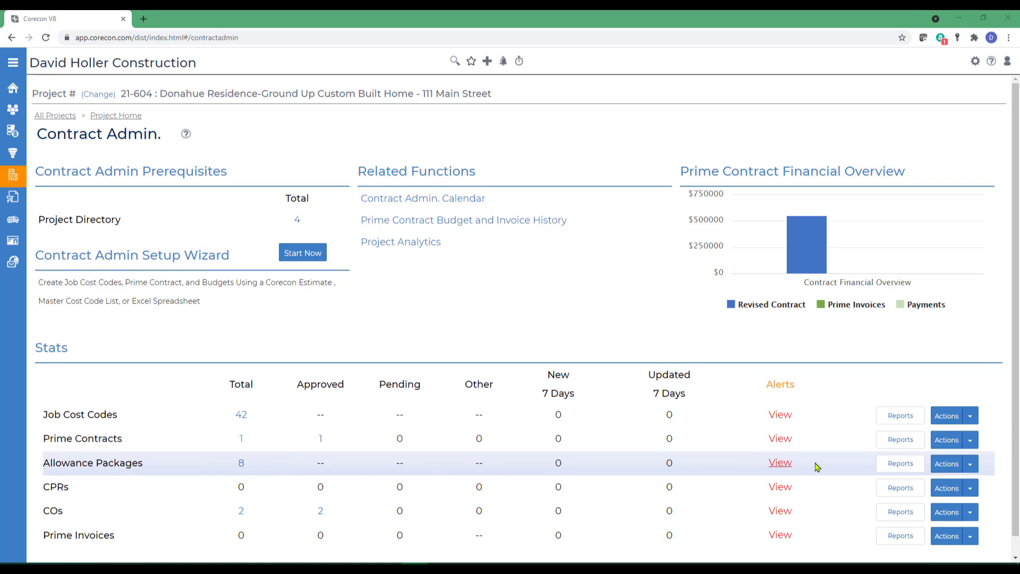
# - Add an allowance package manually with subject 'Stair Case-Design, Deliver, Supply and Install'
pyautogui.click(970, 464)
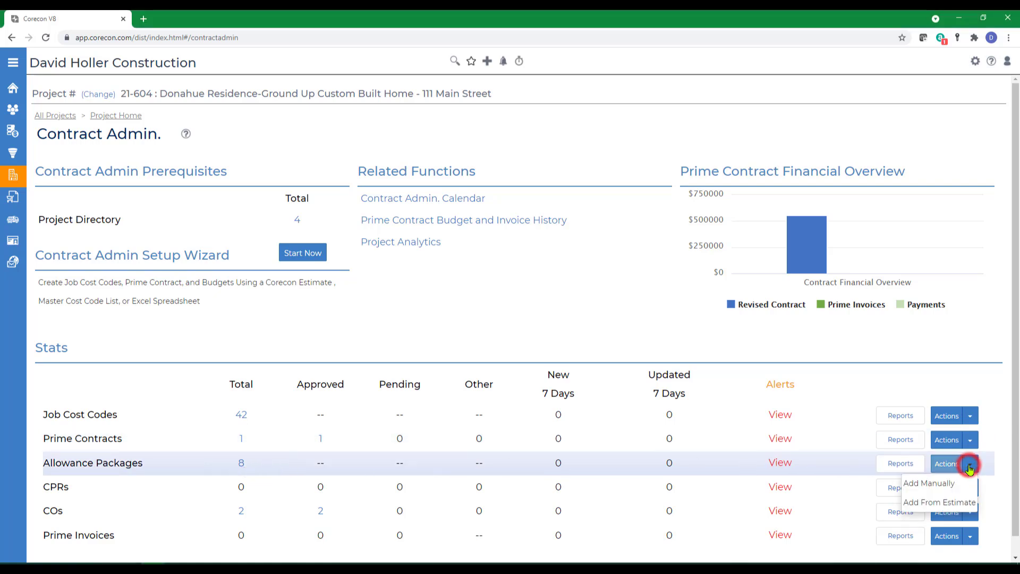
pyautogui.click(949, 482)
pyautogui.click(232, 296)
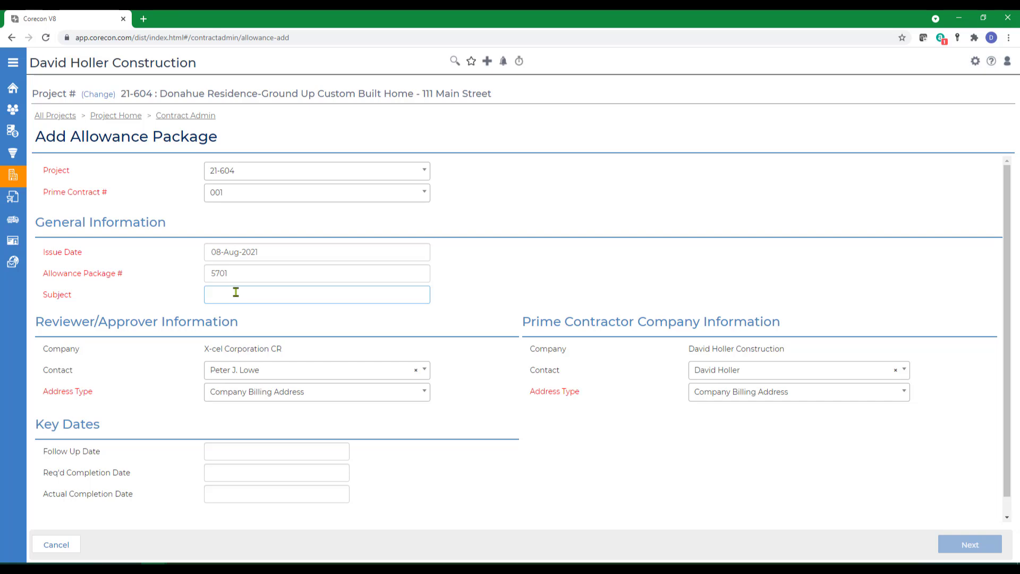
pyautogui.write('Stair Case-Design, Deliver')
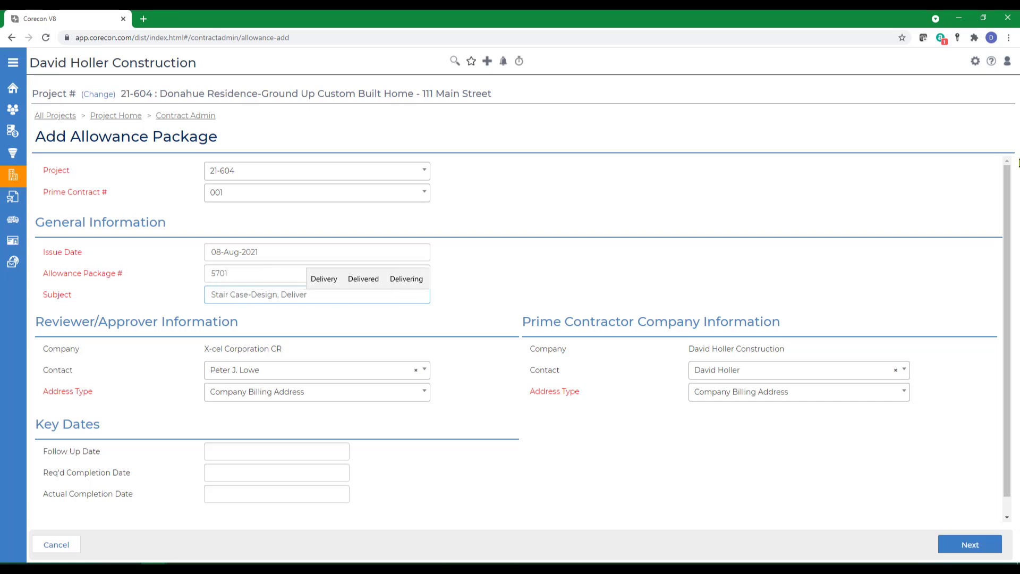
pyautogui.write(', Supply and Install')
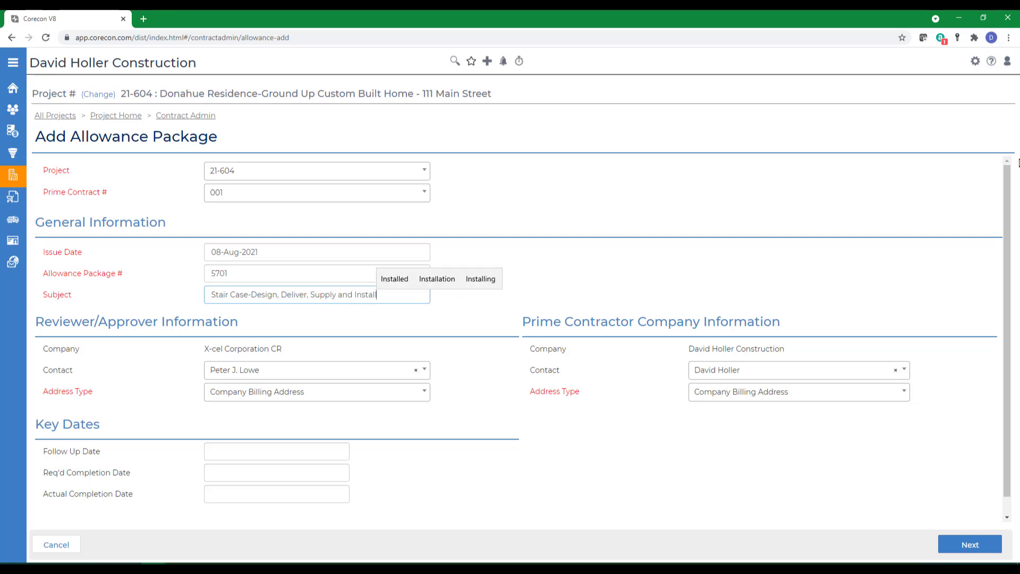
pyautogui.press('Tab')
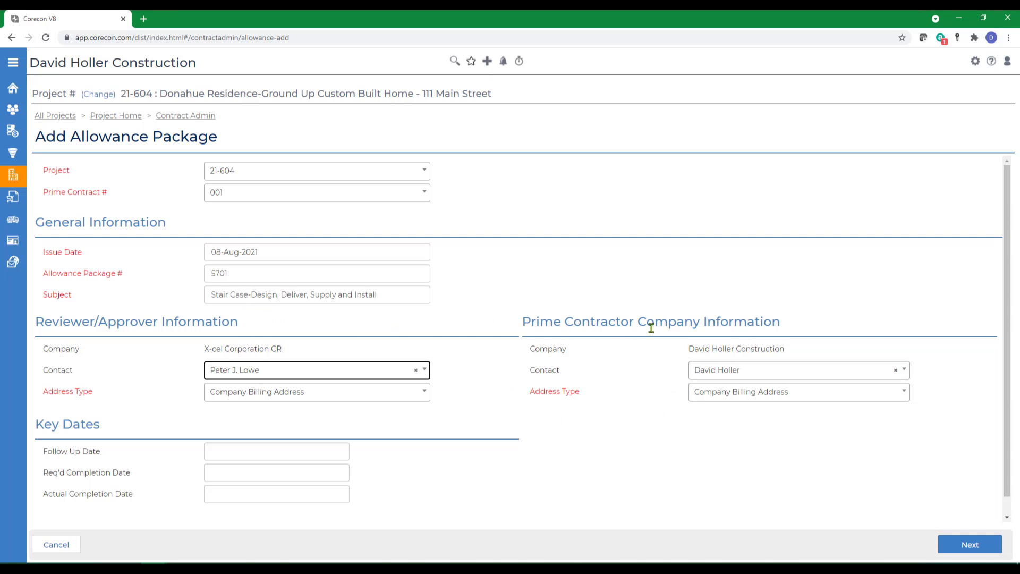
pyautogui.click(718, 373)
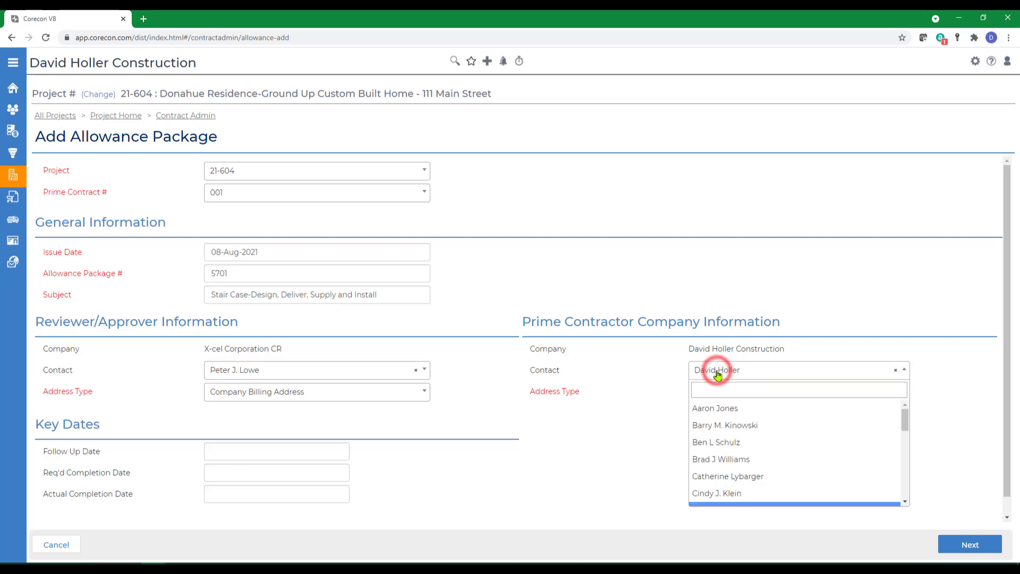
pyautogui.click(717, 371)
# - Set follow-up date 16-Aug-2021 and required completion 20-Aug-2021, then continue to items
pyautogui.scroll(-1, 227, 440)
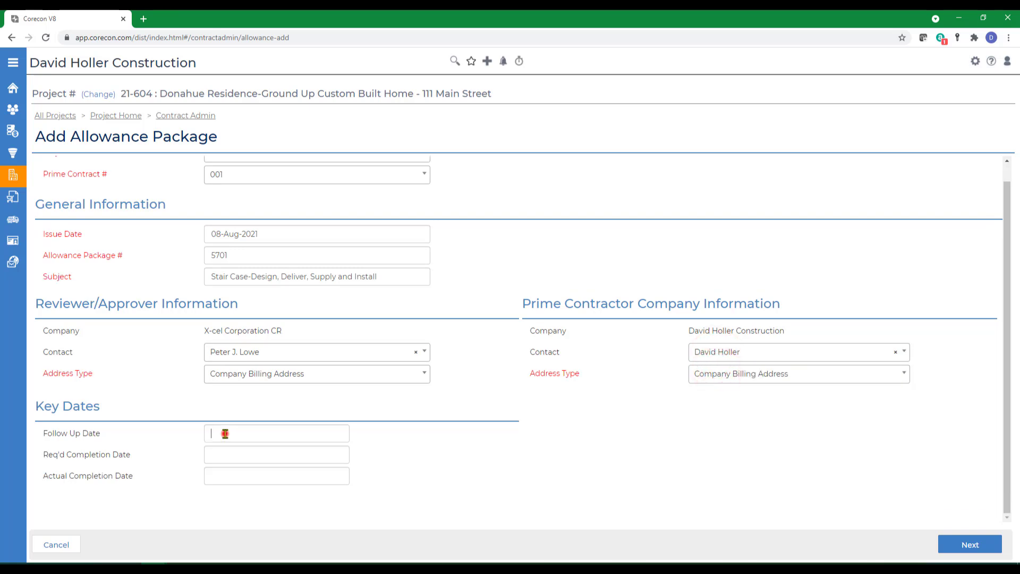
pyautogui.click(226, 433)
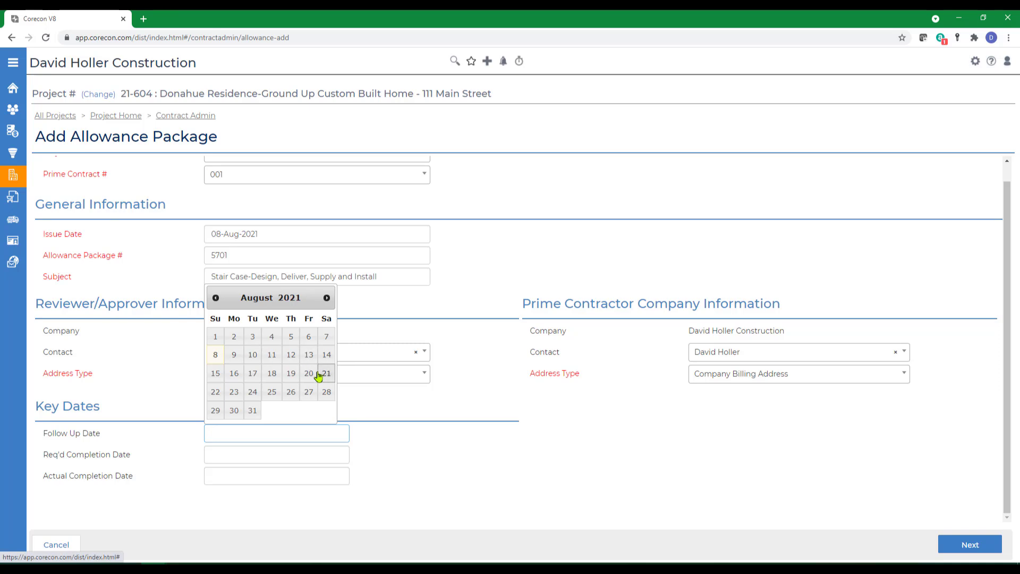
pyautogui.click(234, 373)
pyautogui.click(234, 455)
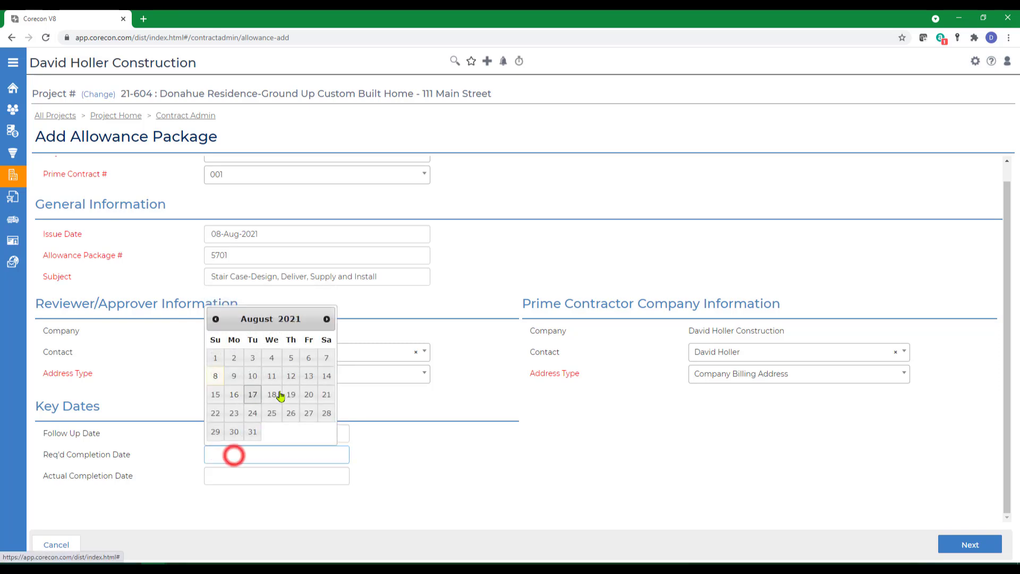
pyautogui.click(308, 395)
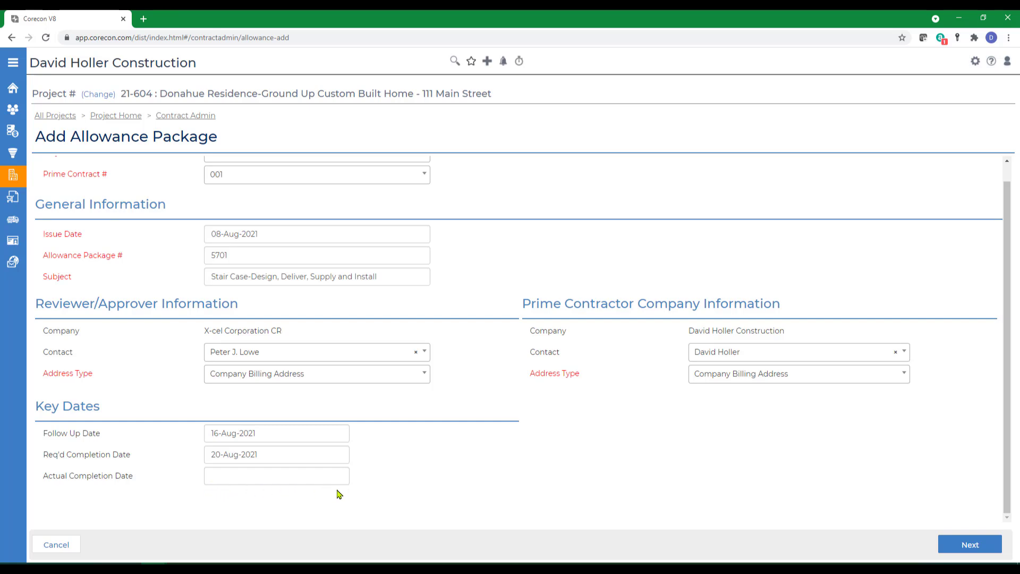
pyautogui.click(970, 544)
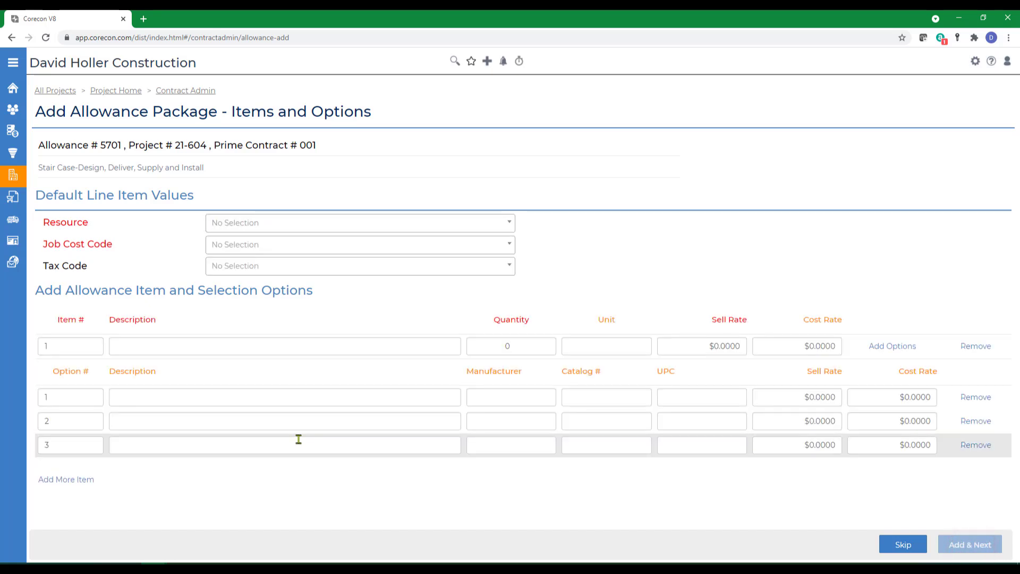
# - Set the default resource to S and the job cost code to 05490 Stairs
pyautogui.click(245, 223)
pyautogui.click(219, 317)
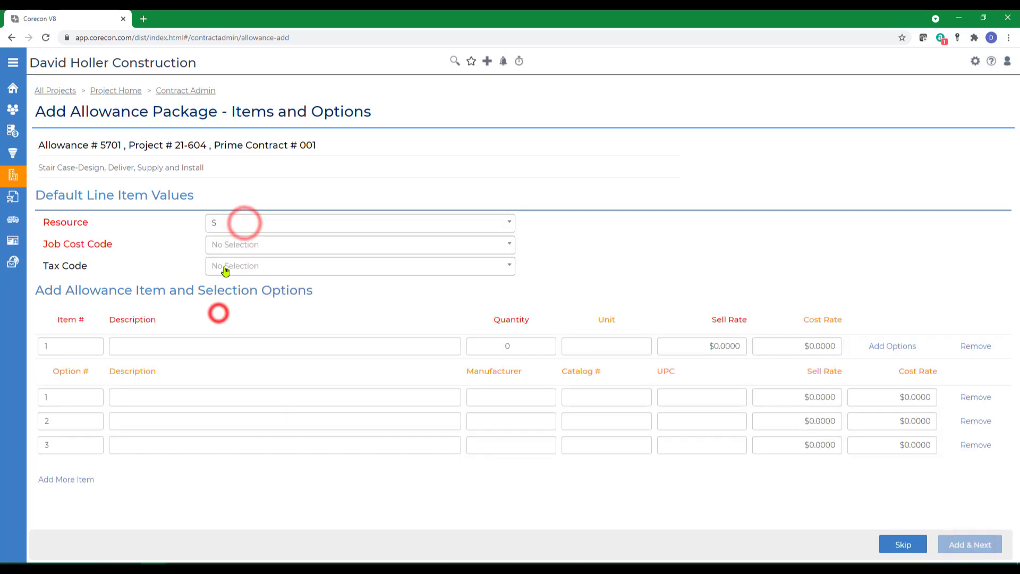
pyautogui.click(241, 244)
pyautogui.write('sta')
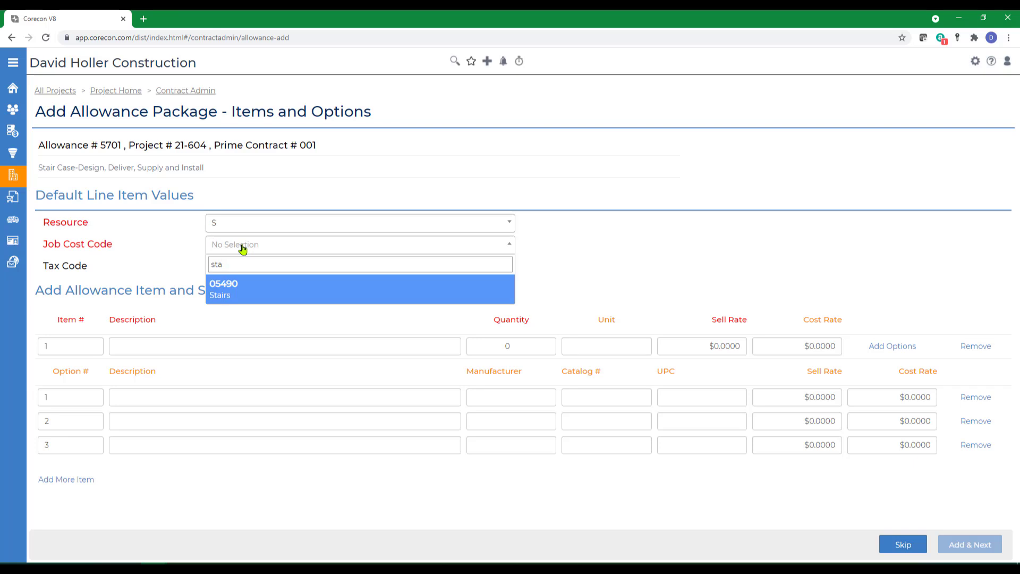
pyautogui.press('Return')
# - Enter allowance item 1 'Stair Options Package' with quantity 1 and unit LS
pyautogui.click(130, 346)
pyautogui.write('Stair Options Package')
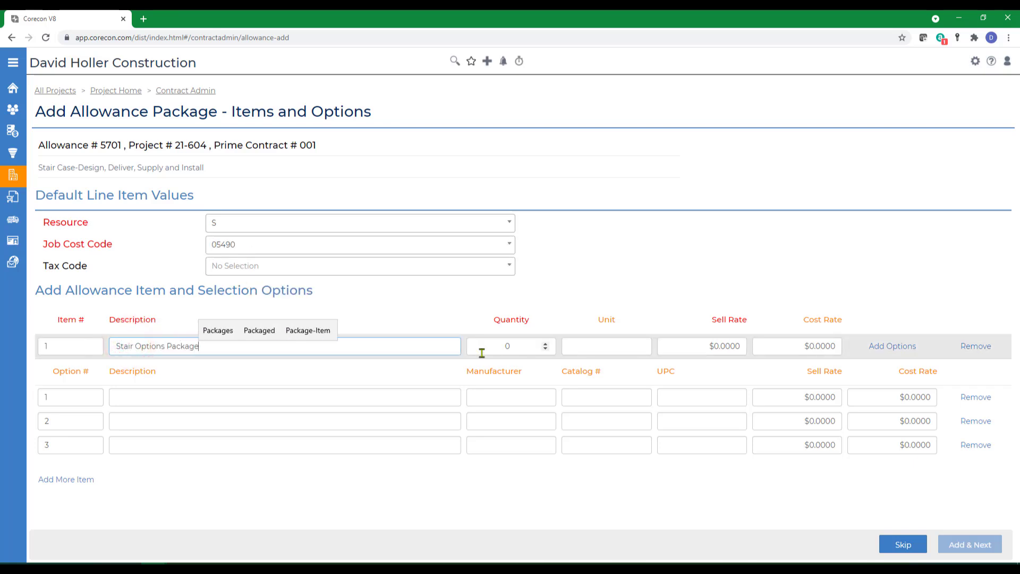
pyautogui.press('Tab')
pyautogui.write('1')
pyautogui.press('Tab')
pyautogui.write('LS')
# - Append the copied package description after a dash and set the item rate to 3750
pyautogui.tripleClick(80, 167)
pyautogui.rightClick(70, 167)
pyautogui.click(92, 180)
pyautogui.click(221, 344)
pyautogui.write('-')
pyautogui.rightClick(241, 346)
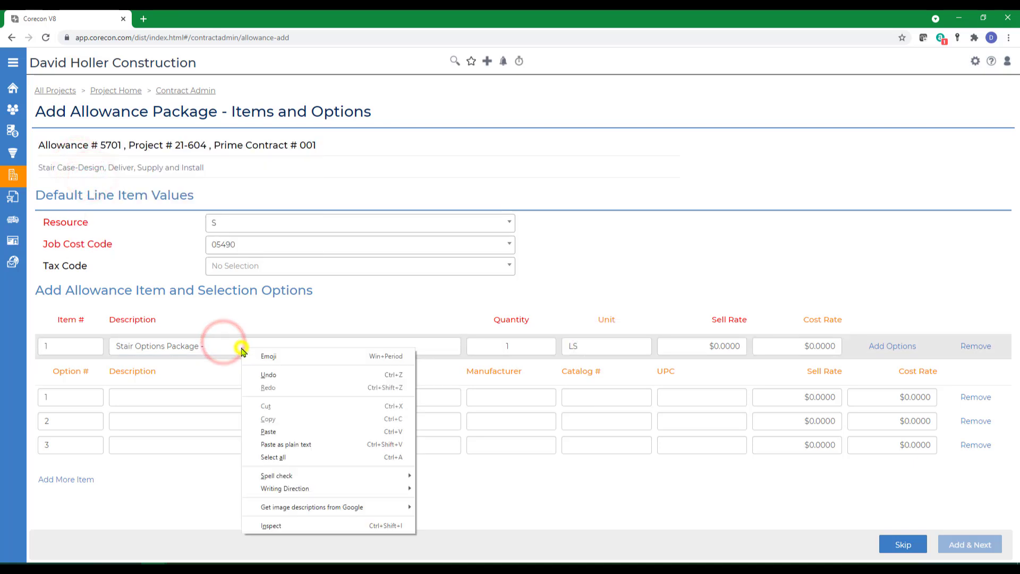
pyautogui.click(271, 444)
pyautogui.press('Tab')
pyautogui.press('Tab')
pyautogui.press('Tab')
pyautogui.write('37')
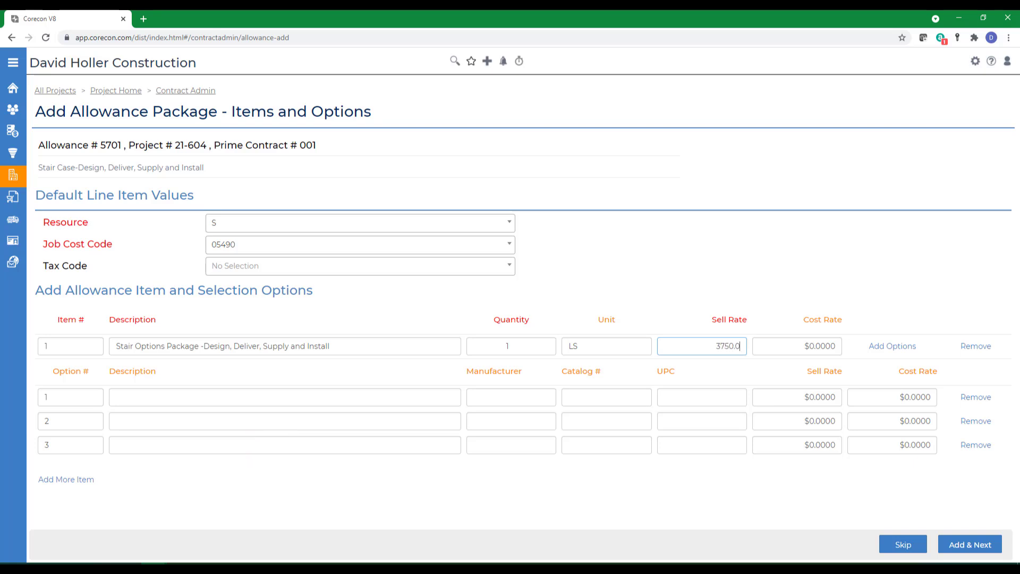
pyautogui.press('Tab')
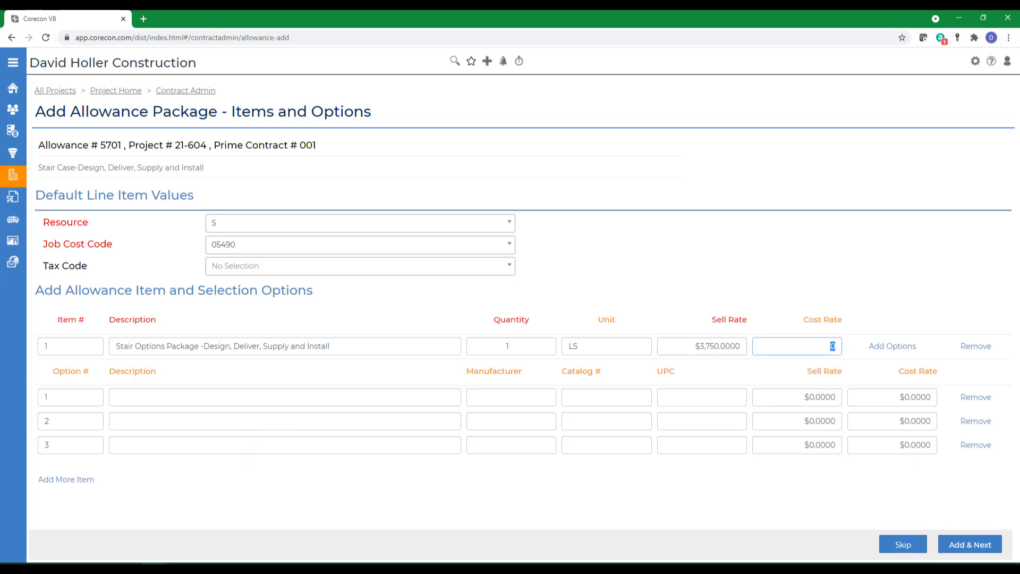
pyautogui.write('3750.0')
# - Add option rows and fill option 1: Classic Staircase Package, Haiden Stair, catalog 2195, $3,750
pyautogui.click(891, 349)
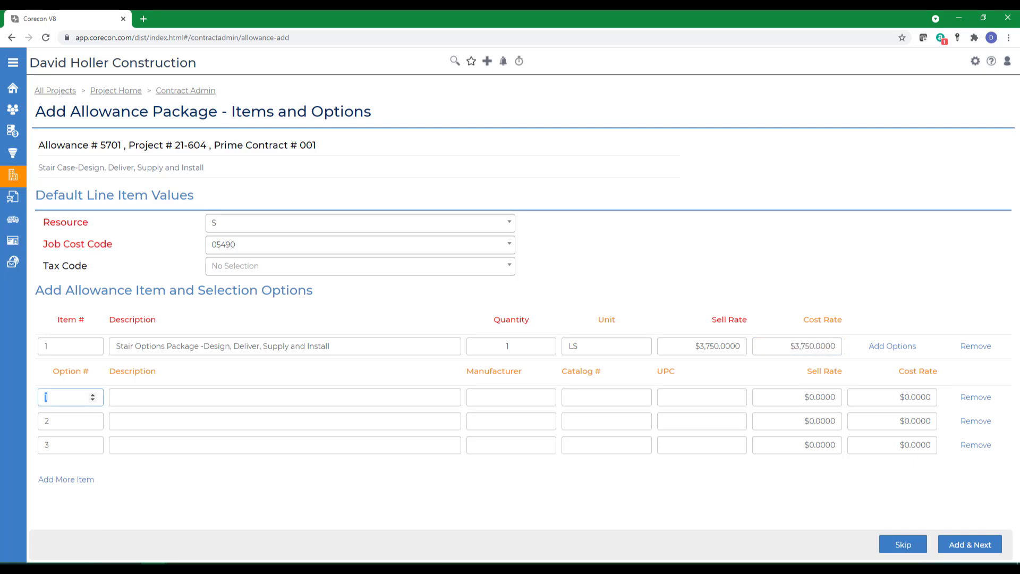
pyautogui.click(891, 349)
pyautogui.click(143, 396)
pyautogui.write('Classic Staircase Package')
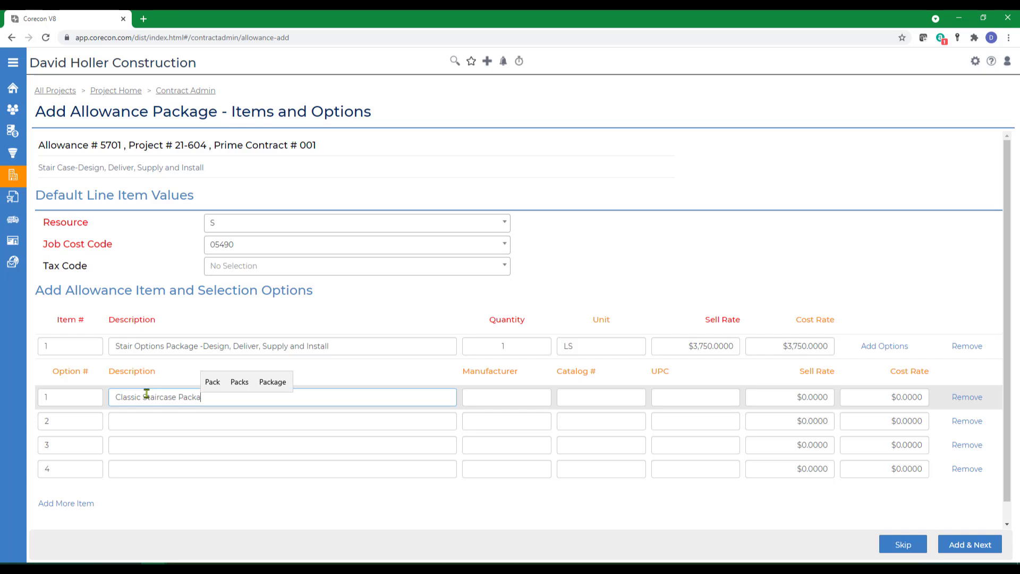
pyautogui.press('Tab')
pyautogui.write('Haiden Stair')
pyautogui.press('Tab')
pyautogui.write('2195')
pyautogui.press('Tab')
pyautogui.press('Tab')
pyautogui.write('3,750')
pyautogui.press('Tab')
pyautogui.write('3,750')
pyautogui.press('Tab')
pyautogui.press('Tab')
pyautogui.press('Tab')
# - Fill option 2: Craftsman Staircase Package by Delwin Stair at $4,800
pyautogui.write('Craf')
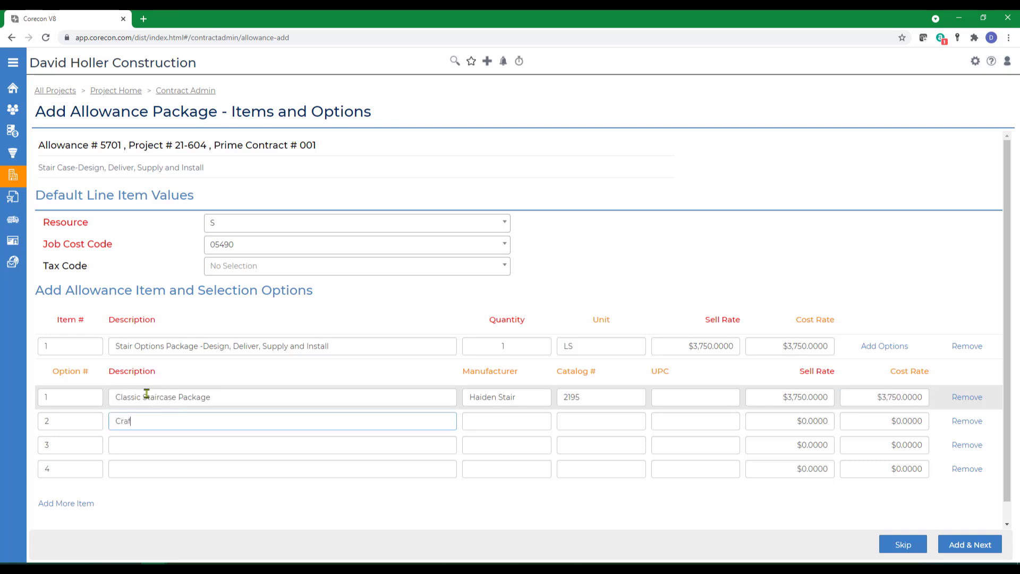
pyautogui.write('tsman Staircase Package')
pyautogui.press('Tab')
pyautogui.write('Del')
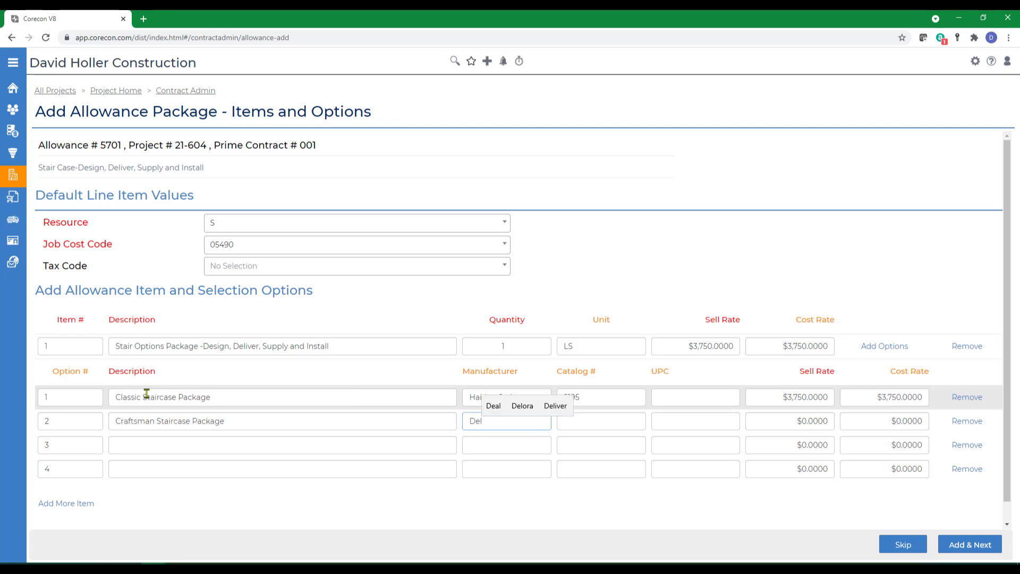
pyautogui.write('win Stair')
pyautogui.press('Tab')
pyautogui.press('Tab')
pyautogui.press('Tab')
pyautogui.write('4,800.0')
pyautogui.press('Tab')
pyautogui.press('Tab')
pyautogui.press('Tab')
pyautogui.press('Tab')
# - Fill option 3: Industrial Staircase Package by Trever Custom at $7,150
pyautogui.write('Industrial Staircase Package')
pyautogui.press('Tab')
pyautogui.write('Trever Custom')
pyautogui.press('Tab')
pyautogui.press('Tab')
pyautogui.press('Tab')
pyautogui.write('7')
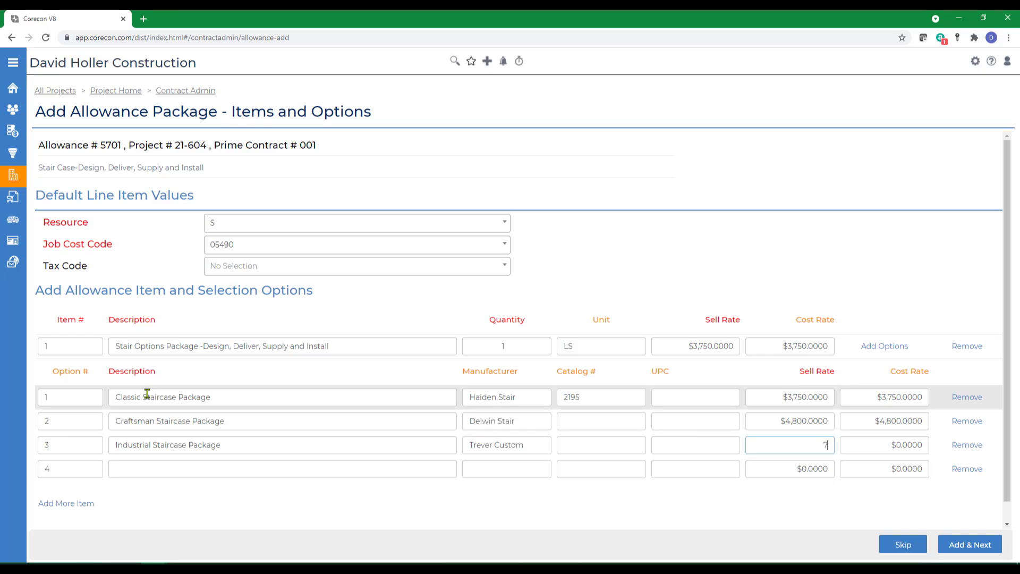
pyautogui.press('Tab')
pyautogui.write('715')
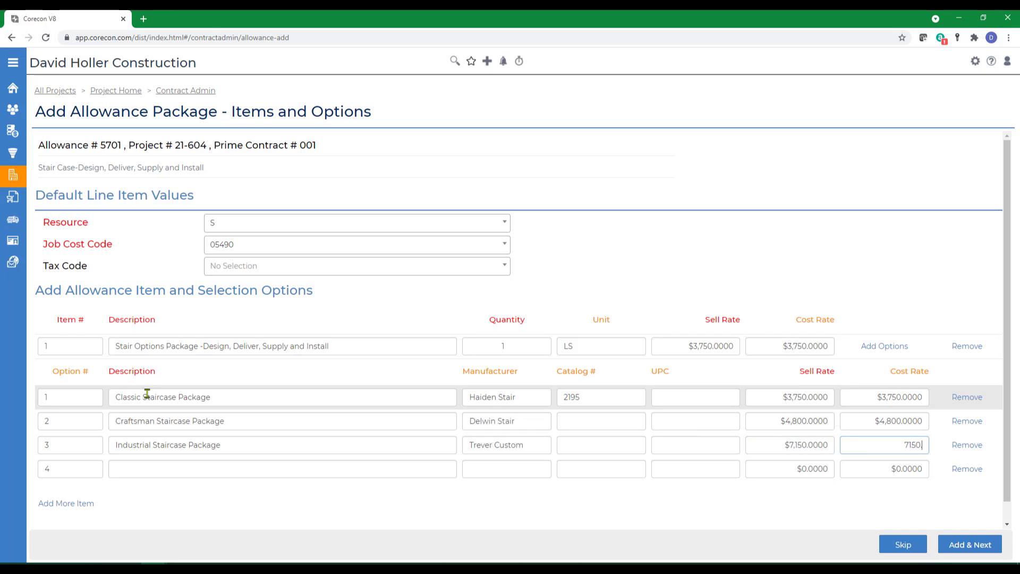
pyautogui.press('Tab')
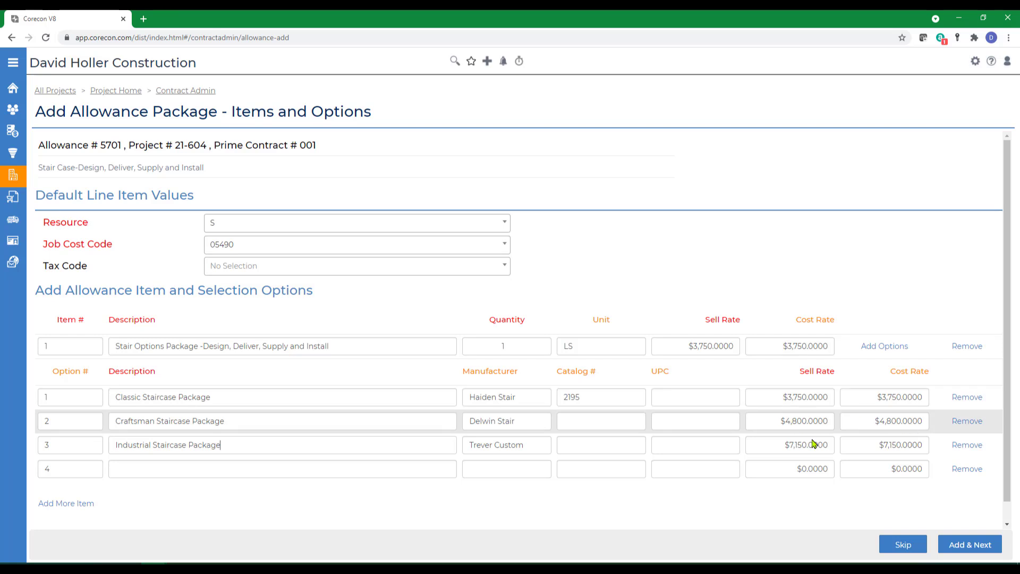
# - Attach the classic, craftsman and industrial staircase JPGs and finish saving package 5701
pyautogui.click(966, 546)
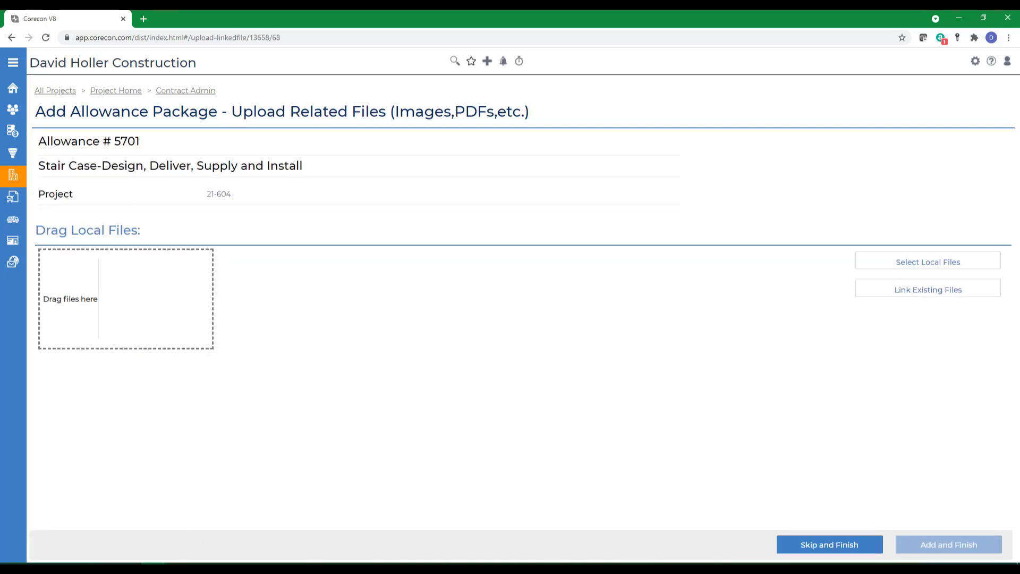
pyautogui.moveTo(202, 340); pyautogui.dragTo(100, 321)
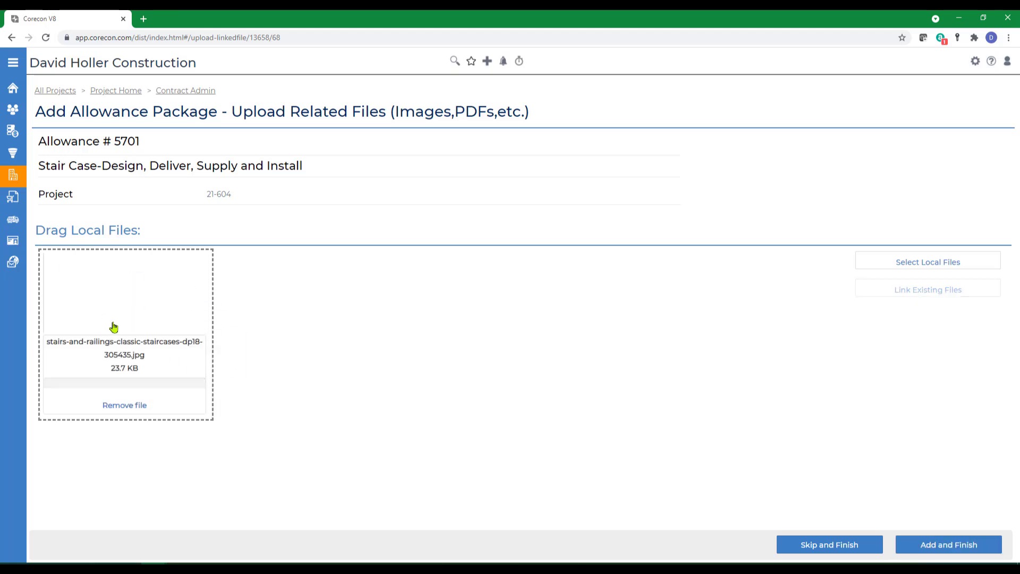
pyautogui.moveTo(141, 367); pyautogui.dragTo(103, 325)
pyautogui.moveTo(56, 357); pyautogui.dragTo(116, 321)
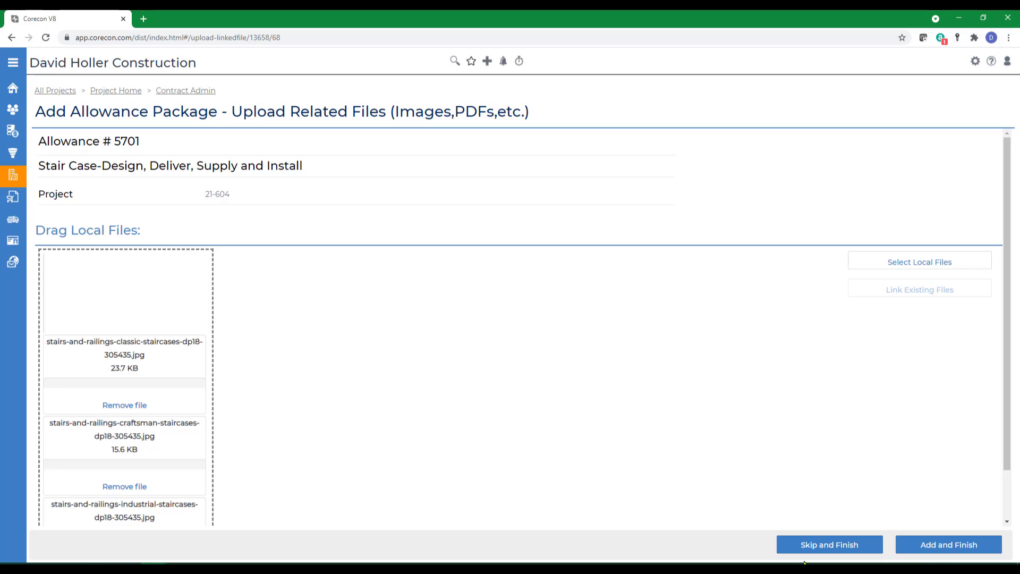
pyautogui.click(934, 547)
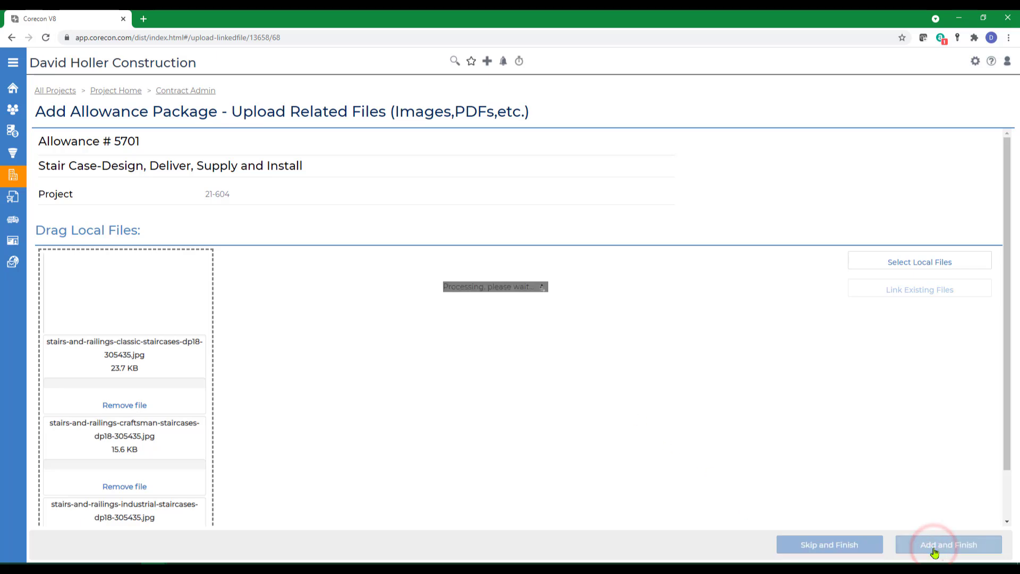
pyautogui.scroll(-8, 656, 428)
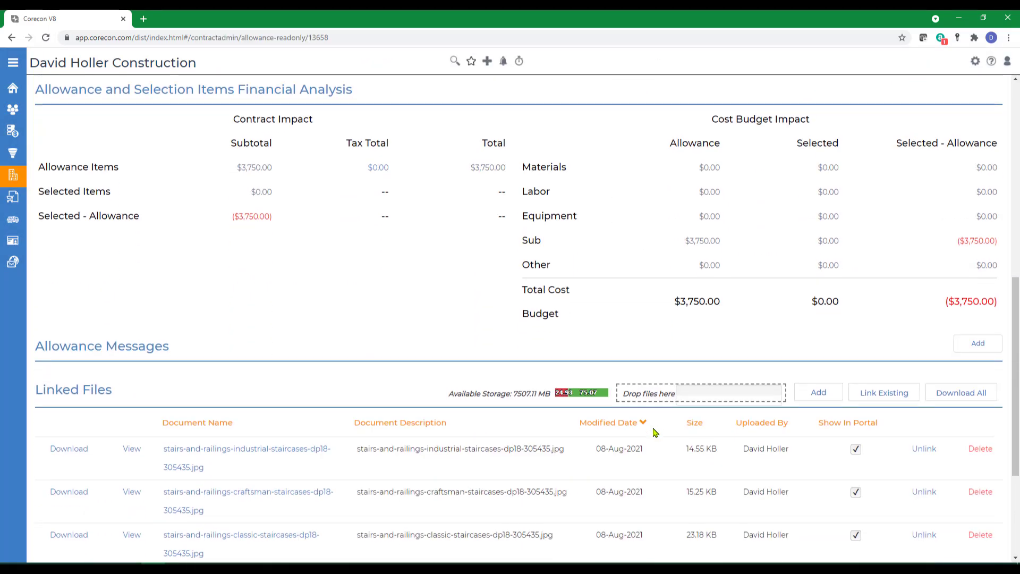
# - Look over the linked files and items, then bring up the package's Actions menu
pyautogui.scroll(-3, 656, 431)
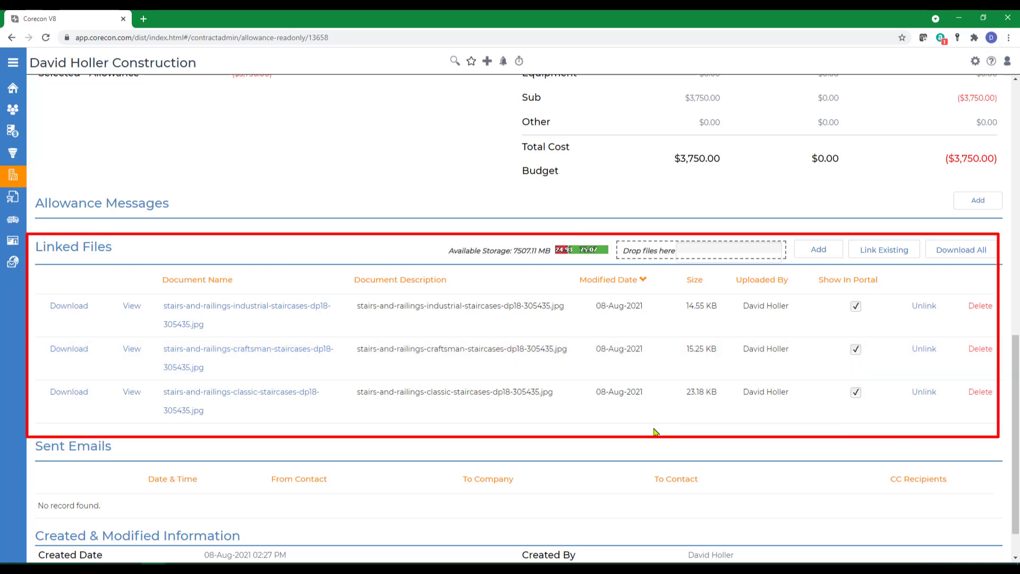
pyautogui.scroll(10, 656, 432)
pyautogui.click(995, 341)
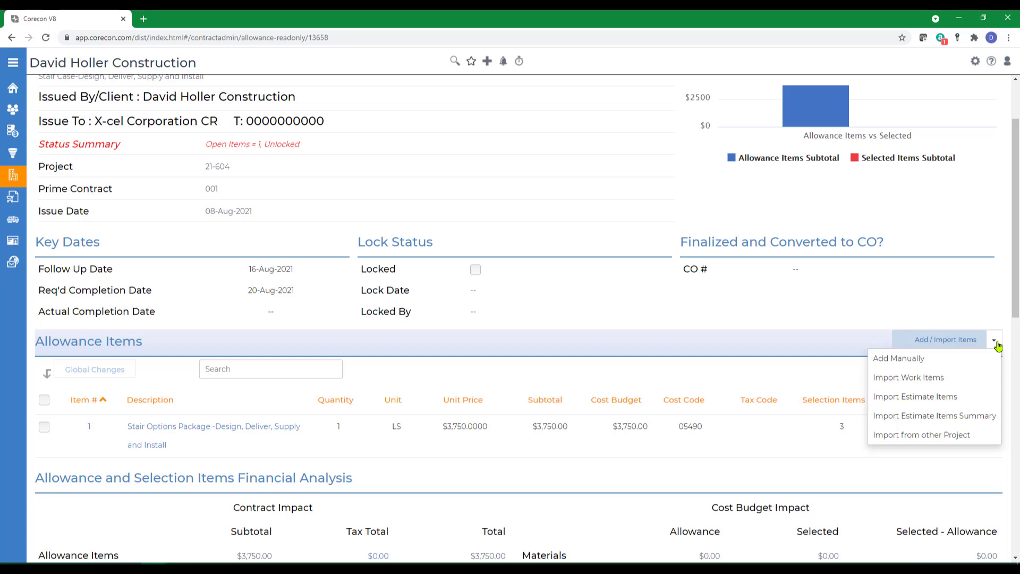
pyautogui.click(996, 341)
pyautogui.scroll(2, 996, 342)
pyautogui.click(992, 110)
# - Email allowance package 5701 using the Default template and return to the Contract Admin overview
pyautogui.click(936, 133)
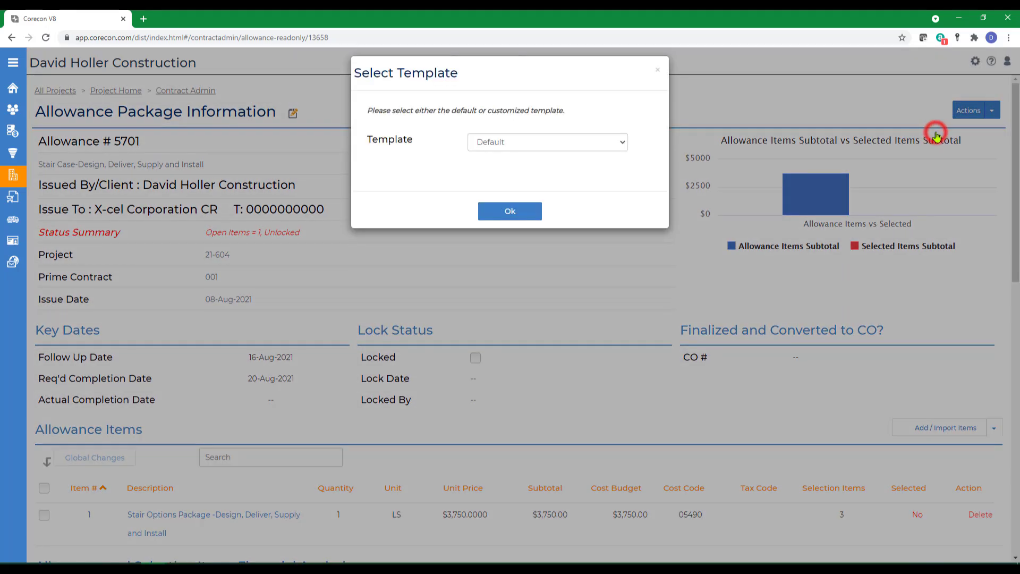
pyautogui.click(621, 149)
pyautogui.click(562, 153)
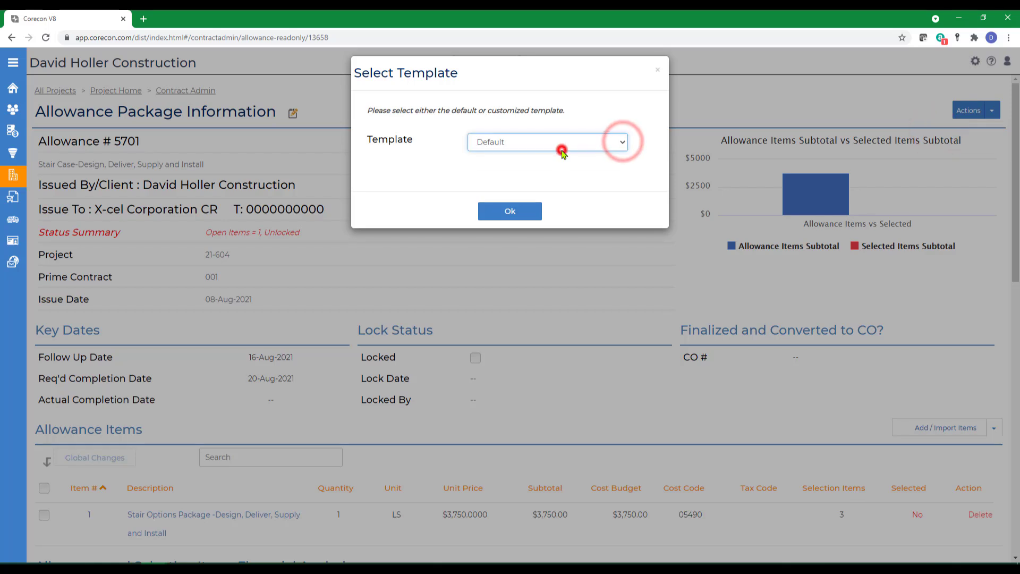
pyautogui.click(505, 211)
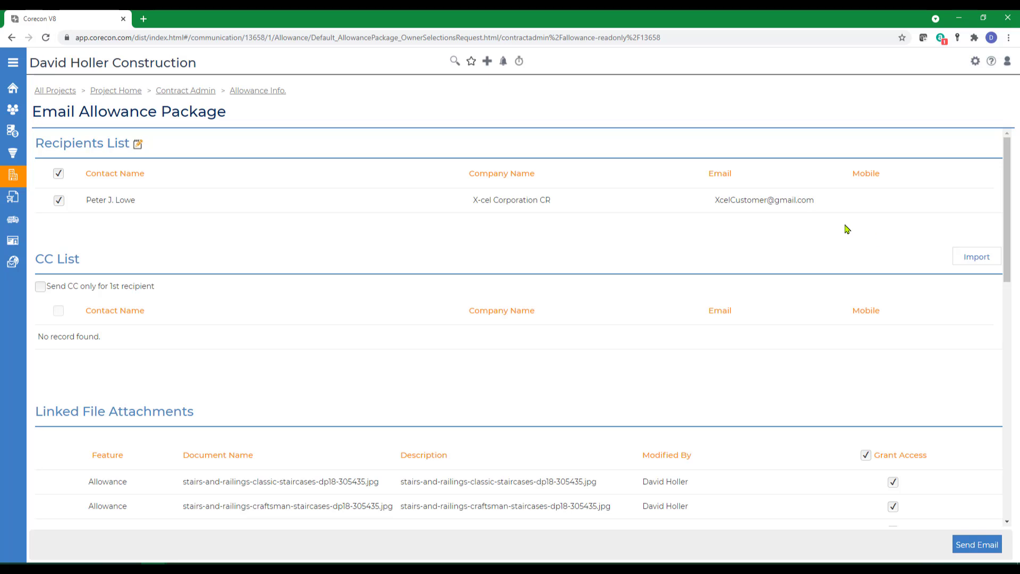
pyautogui.scroll(-6, 733, 473)
pyautogui.scroll(-4, 747, 503)
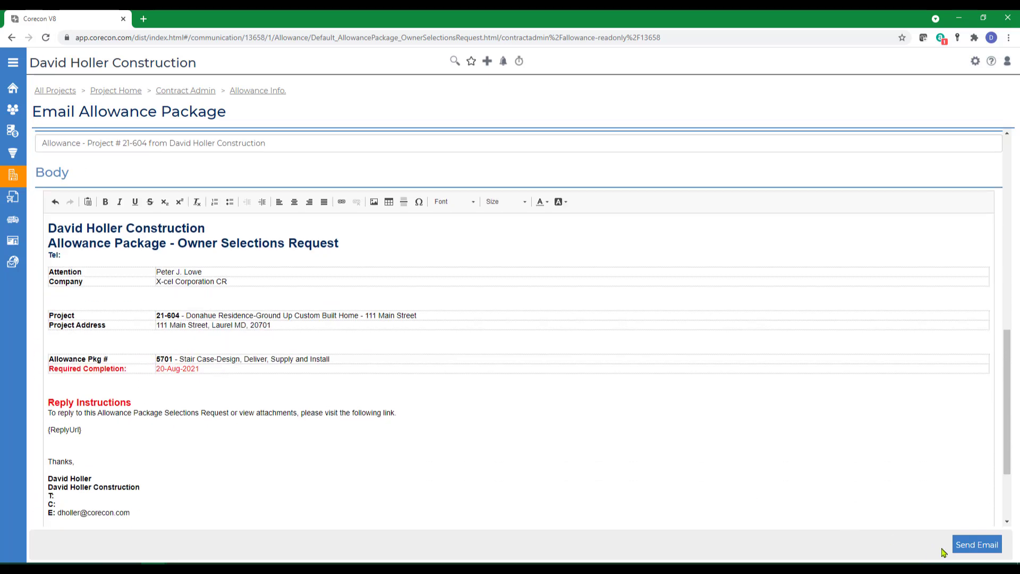
pyautogui.click(969, 544)
pyautogui.click(186, 91)
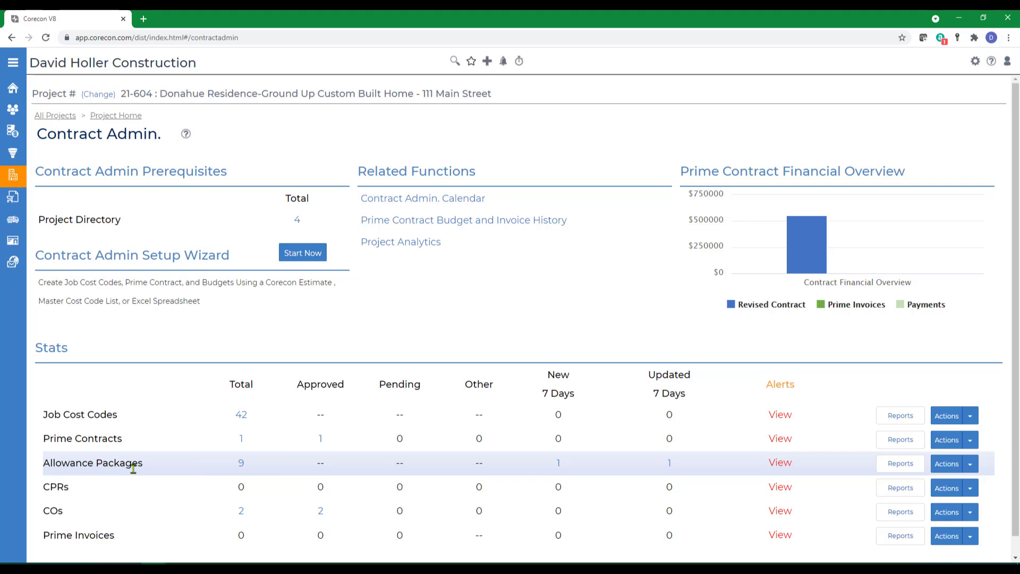
# - Create an allowance package from estimate 001 with 'Create Allowance Package Per Cost Code' unchecked
pyautogui.click(970, 464)
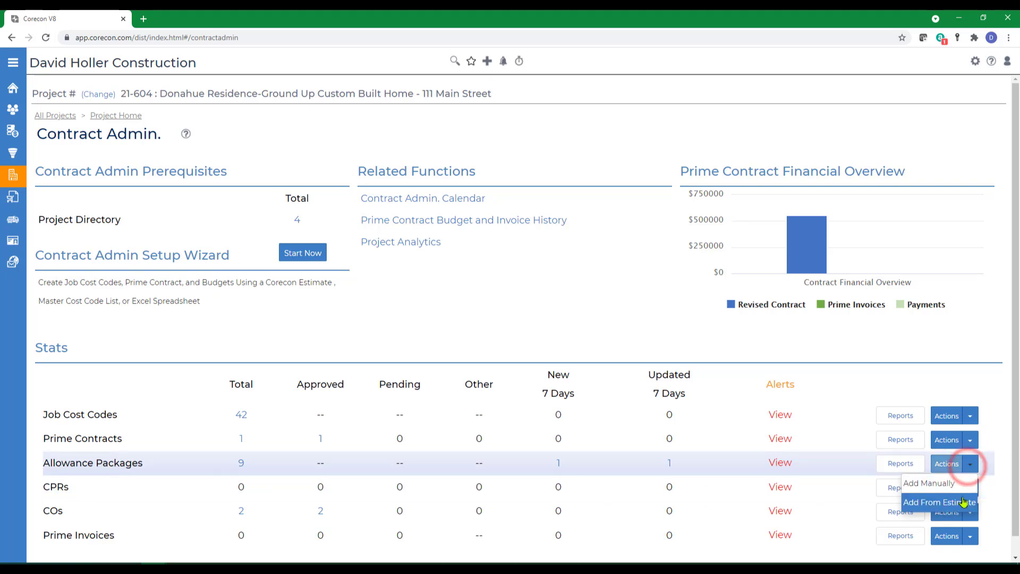
pyautogui.click(934, 502)
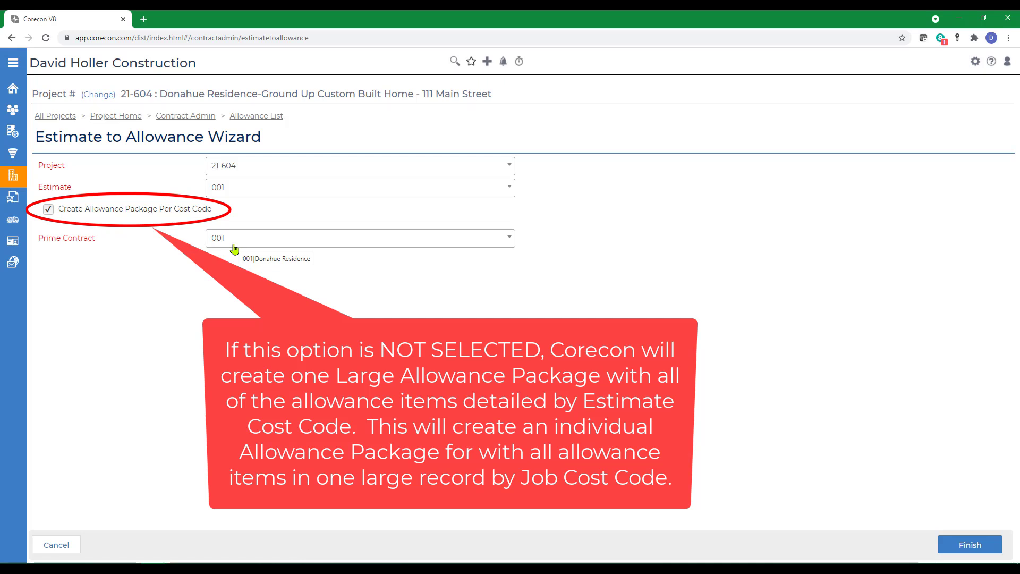
pyautogui.click(48, 210)
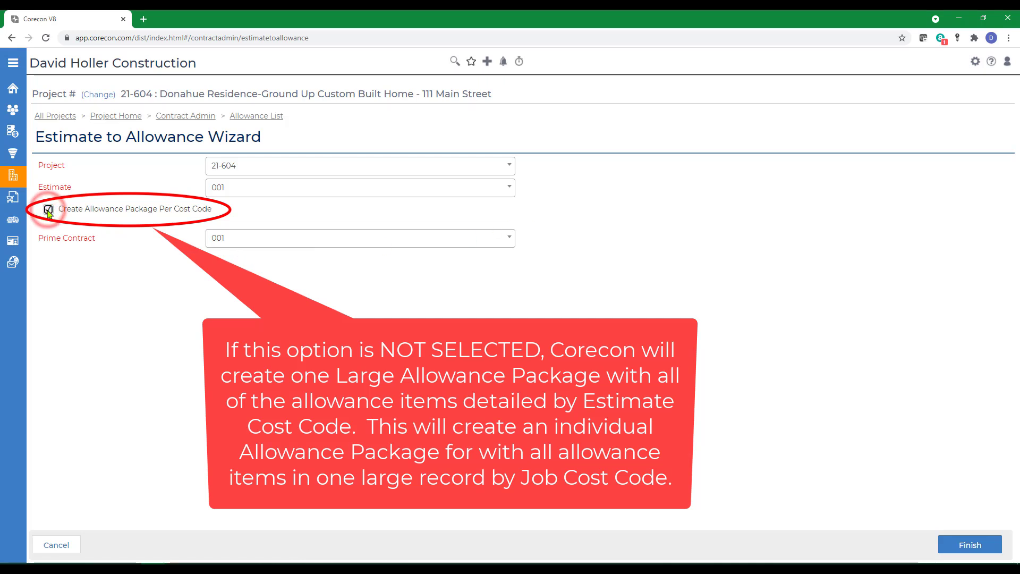
pyautogui.click(48, 209)
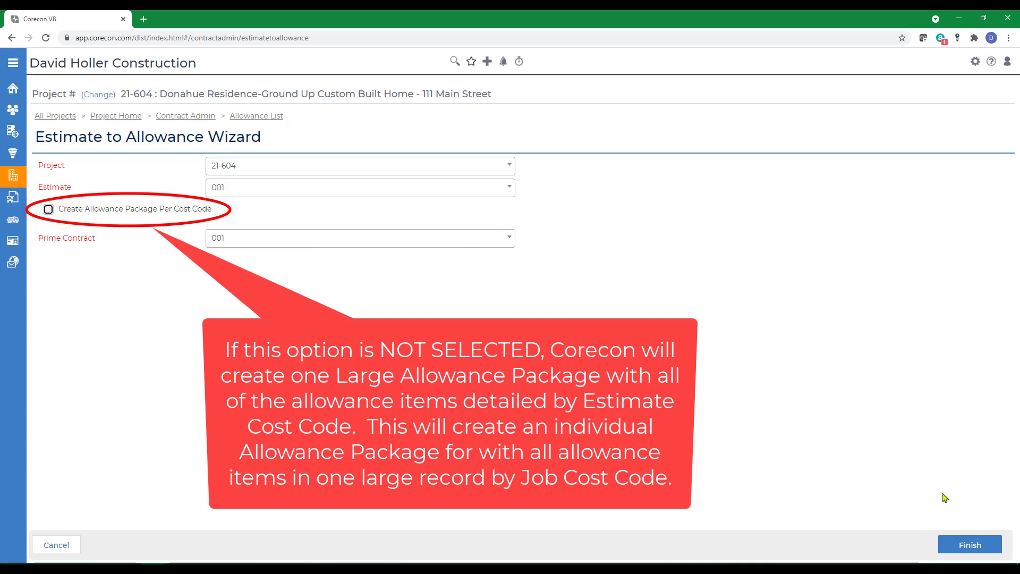
pyautogui.click(970, 545)
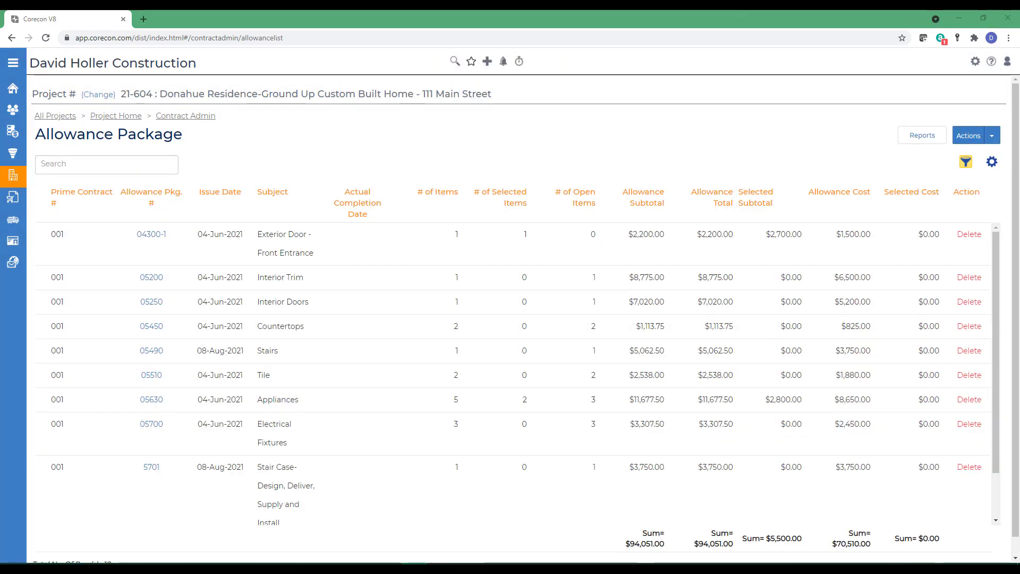
pyautogui.scroll(-2, 383, 348)
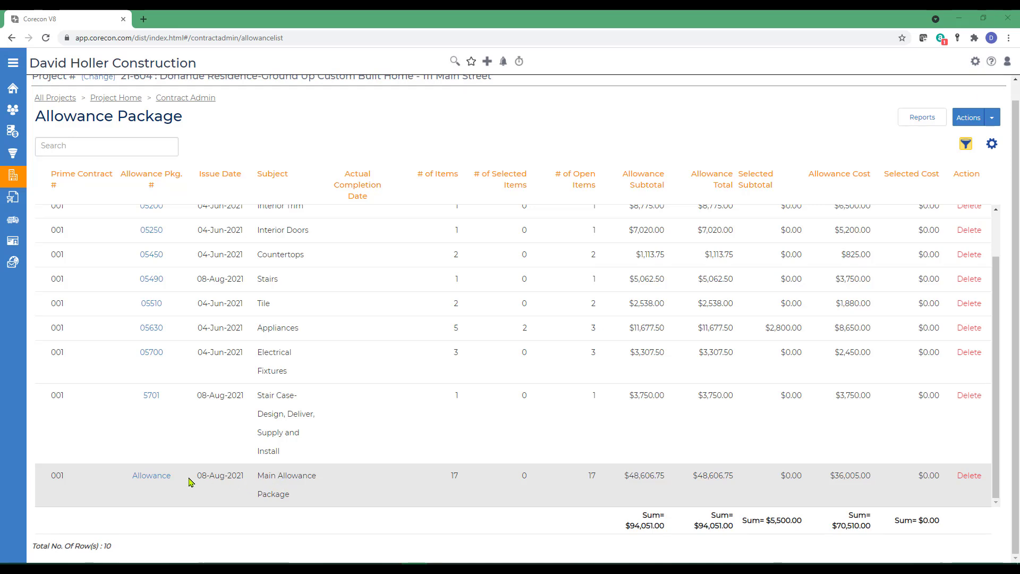
pyautogui.click(152, 476)
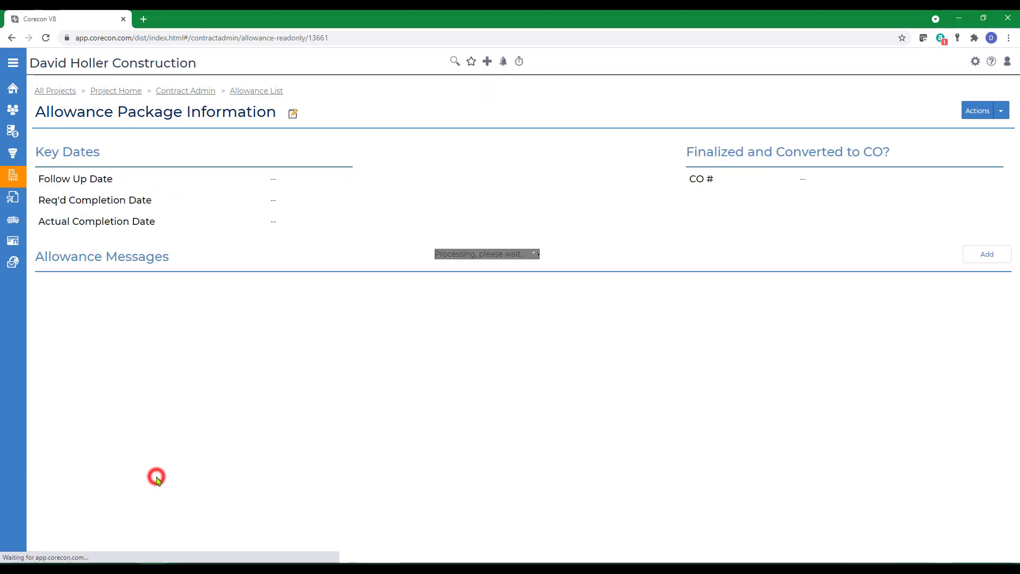
pyautogui.scroll(-8, 643, 420)
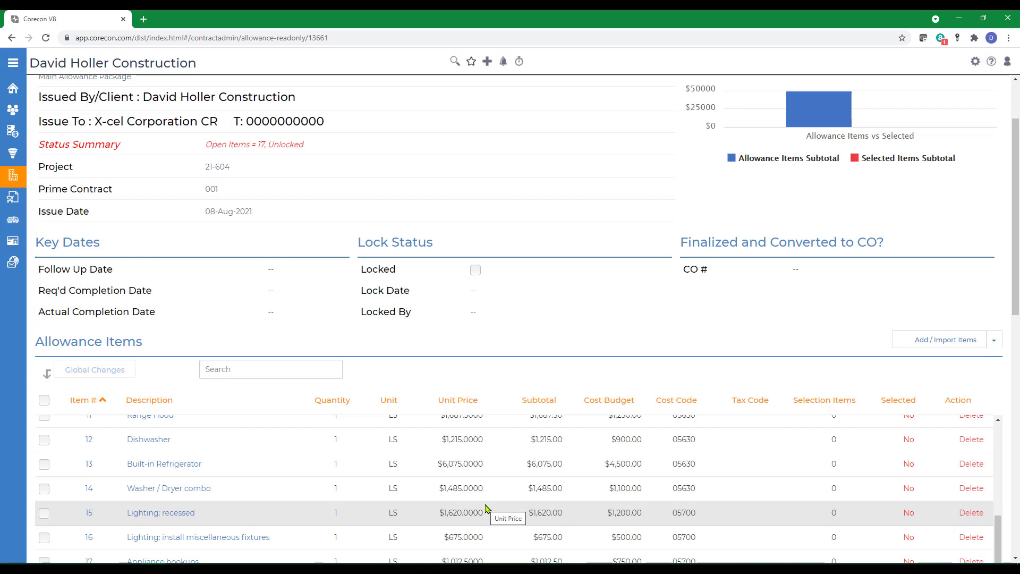
pyautogui.scroll(4, 486, 508)
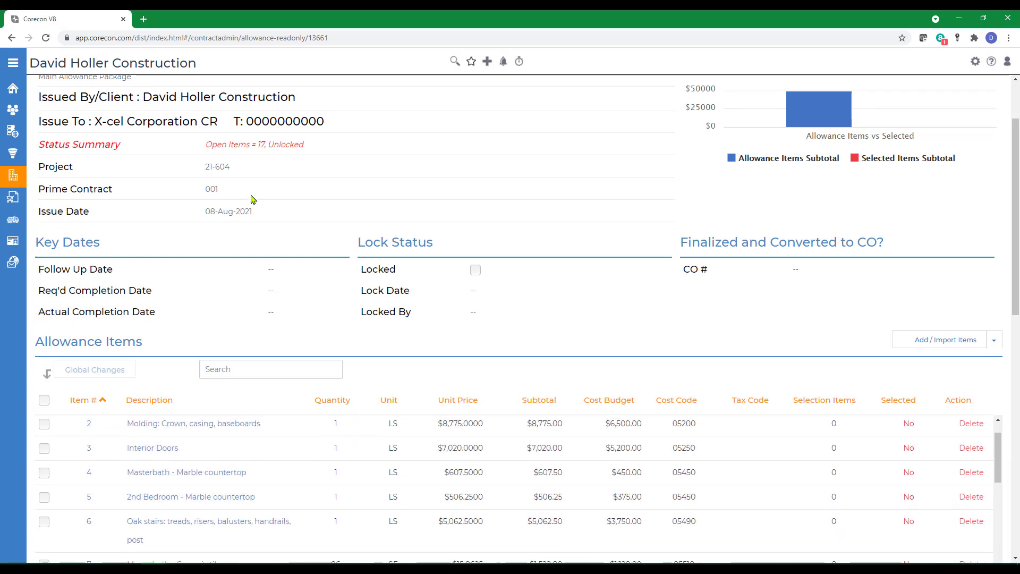
pyautogui.scroll(2, 108, 147)
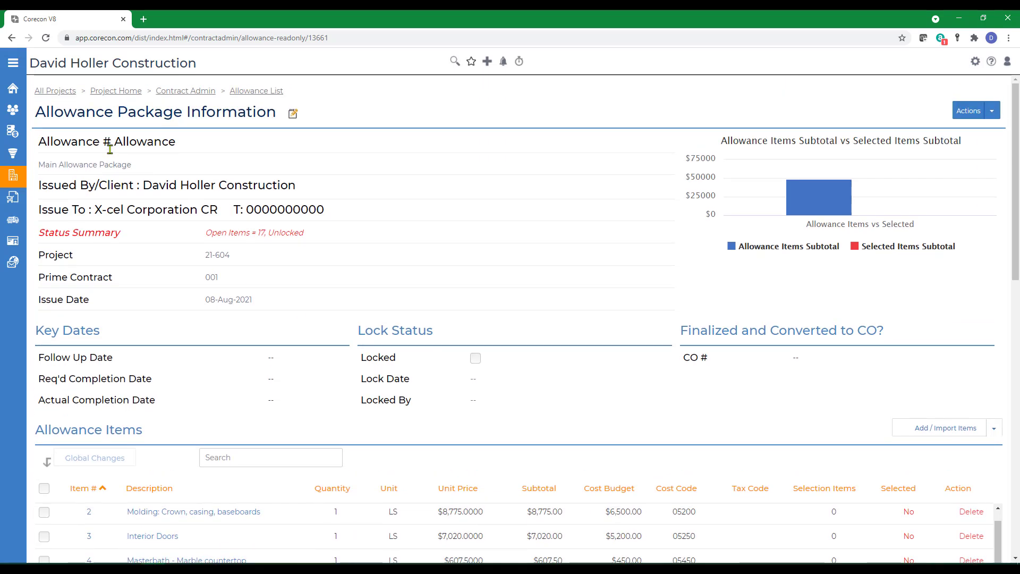
pyautogui.click(262, 93)
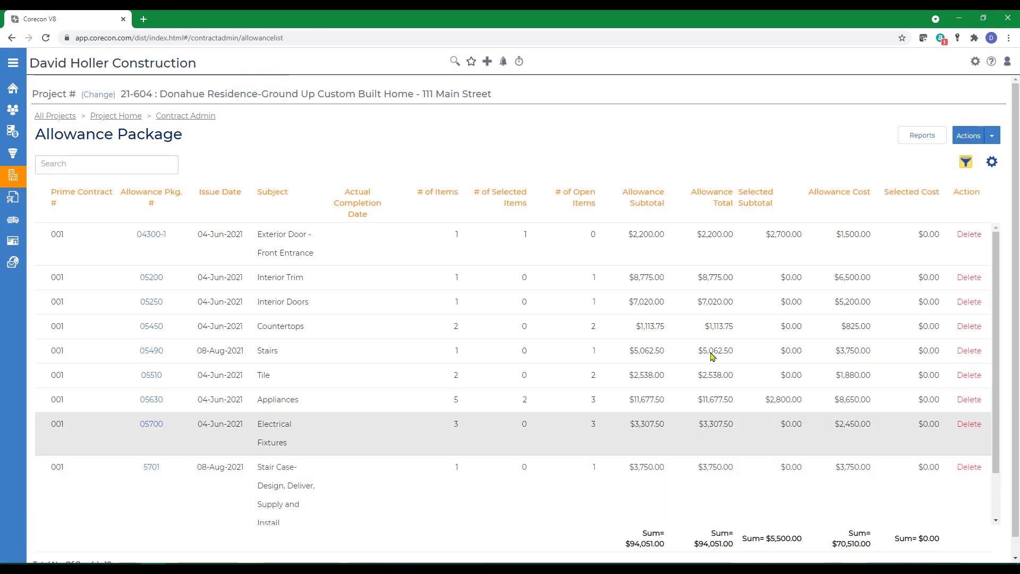
# - Run Add From Estimate with per-cost-code packages on, creating packages like 05520 Wood Flooring
pyautogui.click(997, 140)
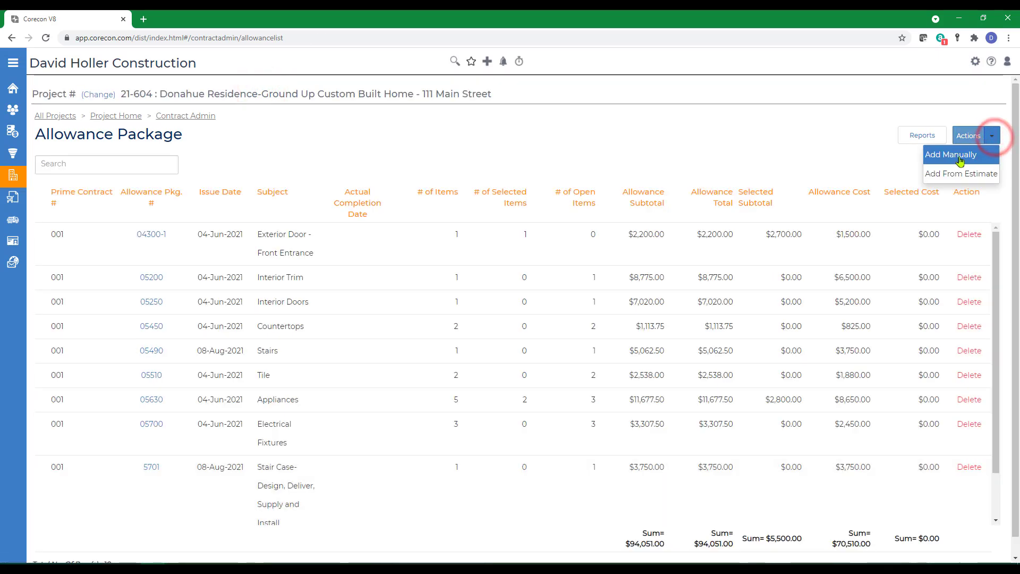
pyautogui.click(951, 176)
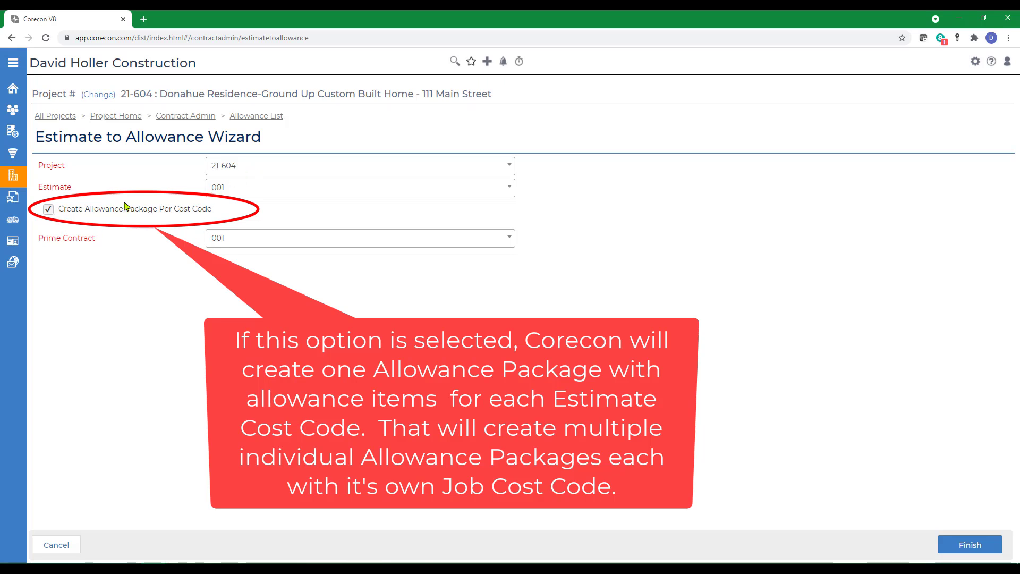
pyautogui.click(966, 546)
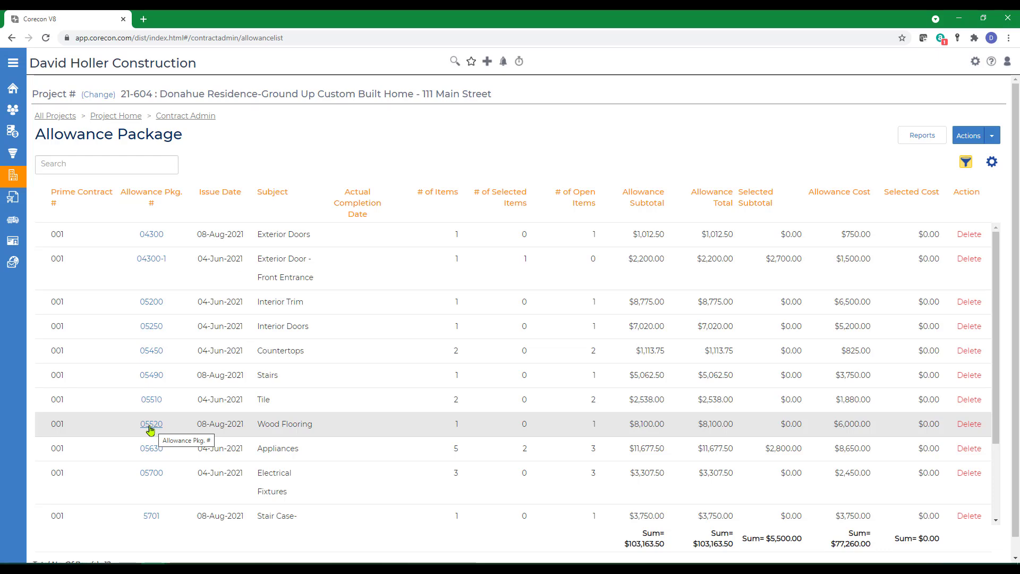
# - Open the 05520 Wood Flooring package, review it, and start editing its follow-up date
pyautogui.click(151, 424)
pyautogui.scroll(-3, 558, 378)
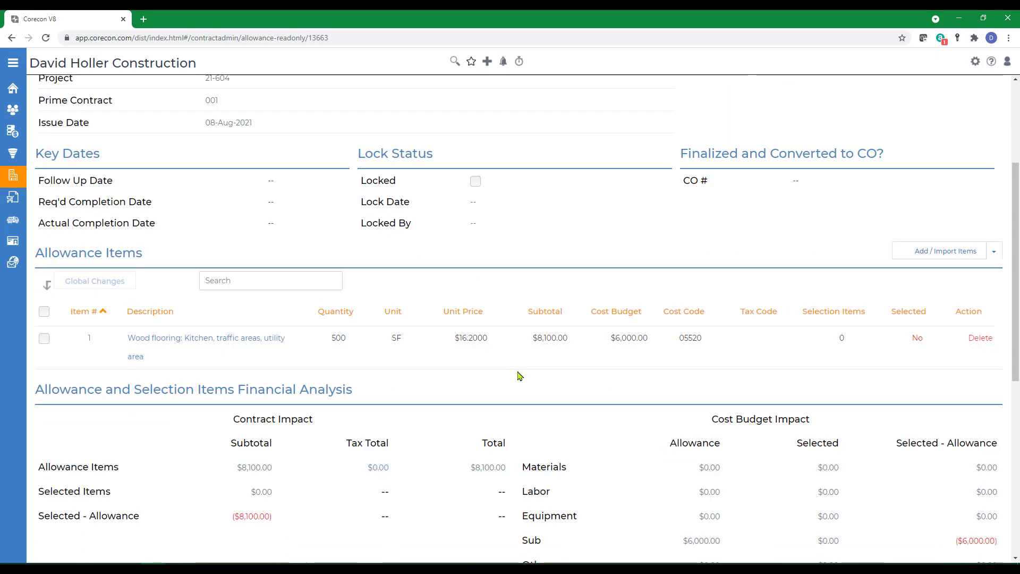
pyautogui.scroll(-2, 520, 376)
pyautogui.scroll(5, 502, 444)
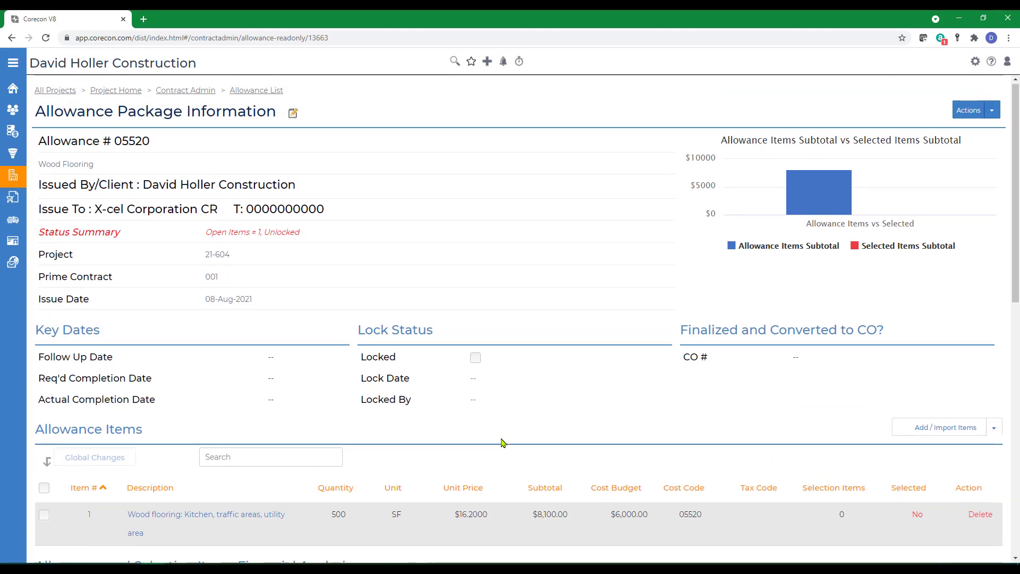
pyautogui.click(251, 423)
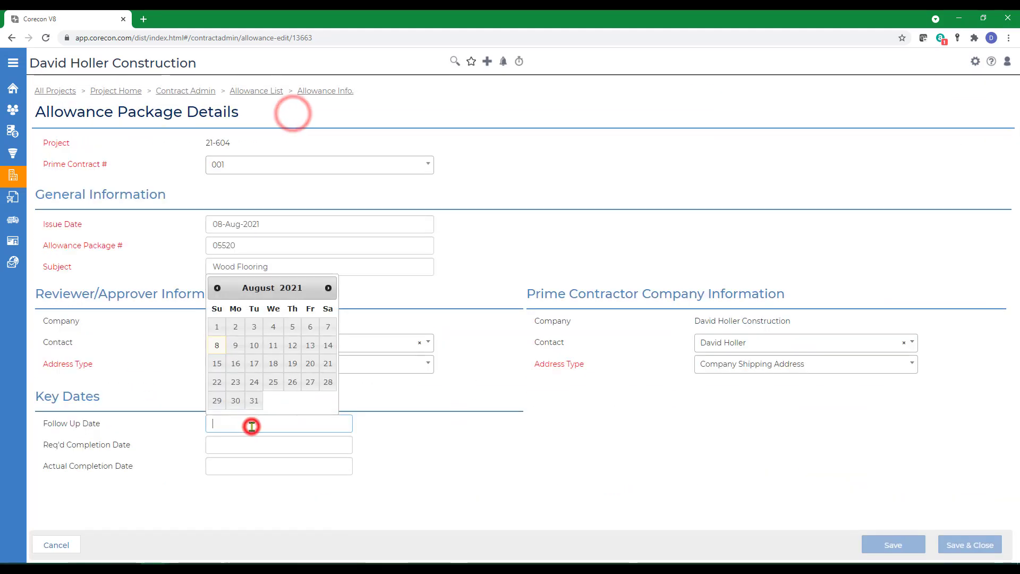
# - Set follow-up date 16-Aug-2021 and required completion 20-Aug-2021 on 05520 Wood Flooring, then save
pyautogui.click(235, 363)
pyautogui.click(258, 448)
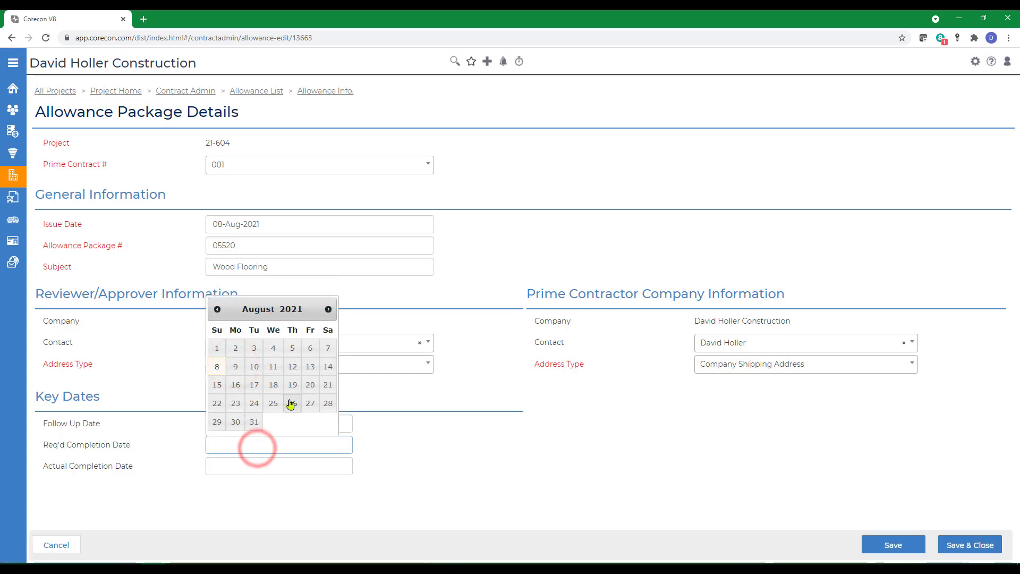
pyautogui.click(311, 384)
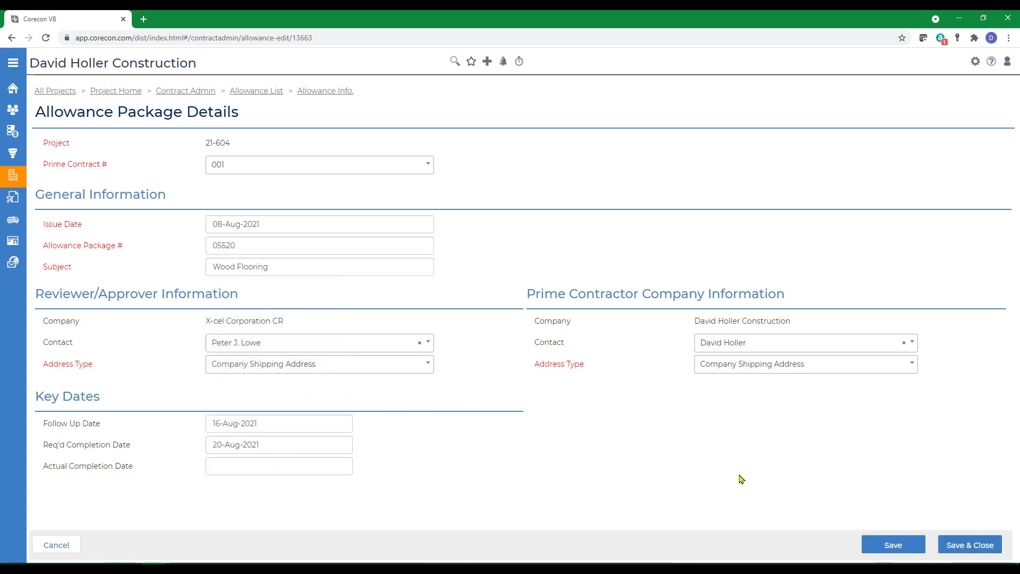
pyautogui.click(963, 544)
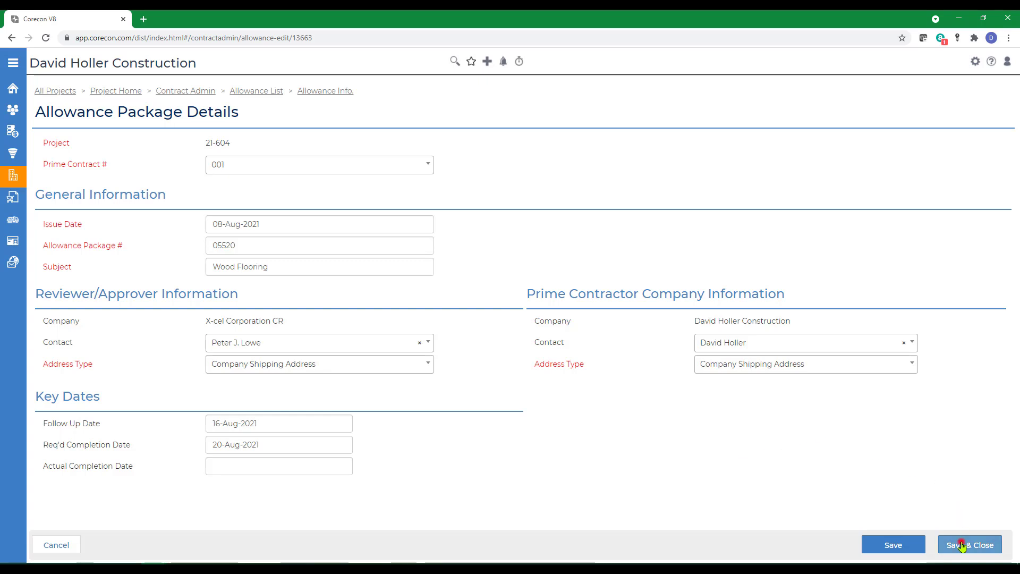
# - Open the Wood flooring item and choose Add Manually under Selection Options
pyautogui.scroll(-3, 559, 421)
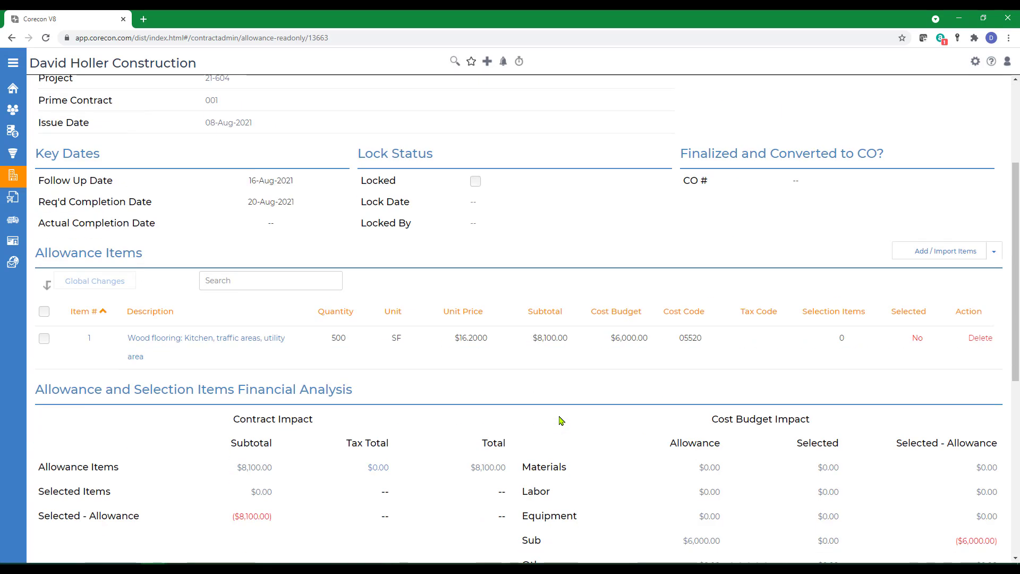
pyautogui.click(169, 339)
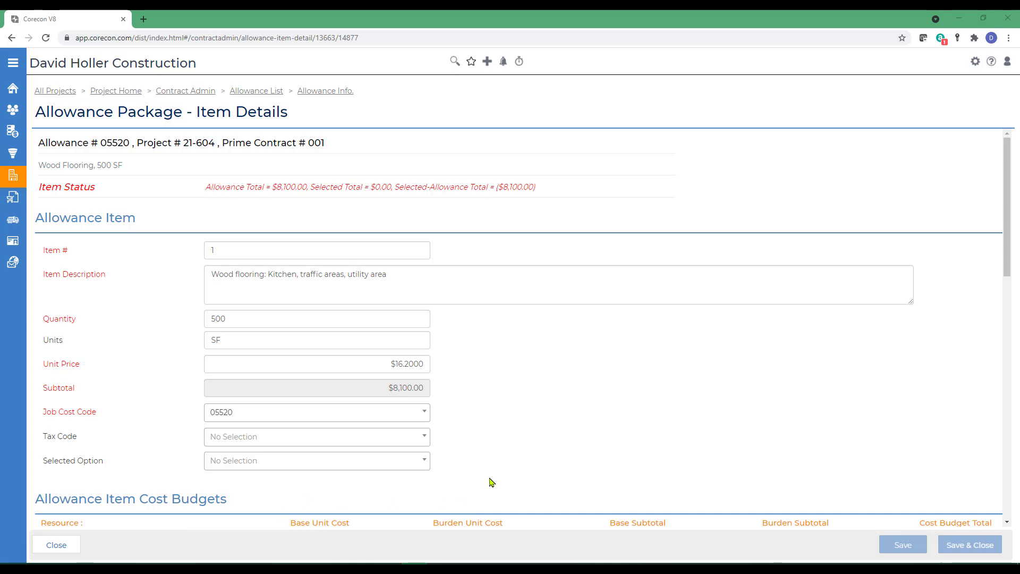
pyautogui.scroll(-8, 476, 493)
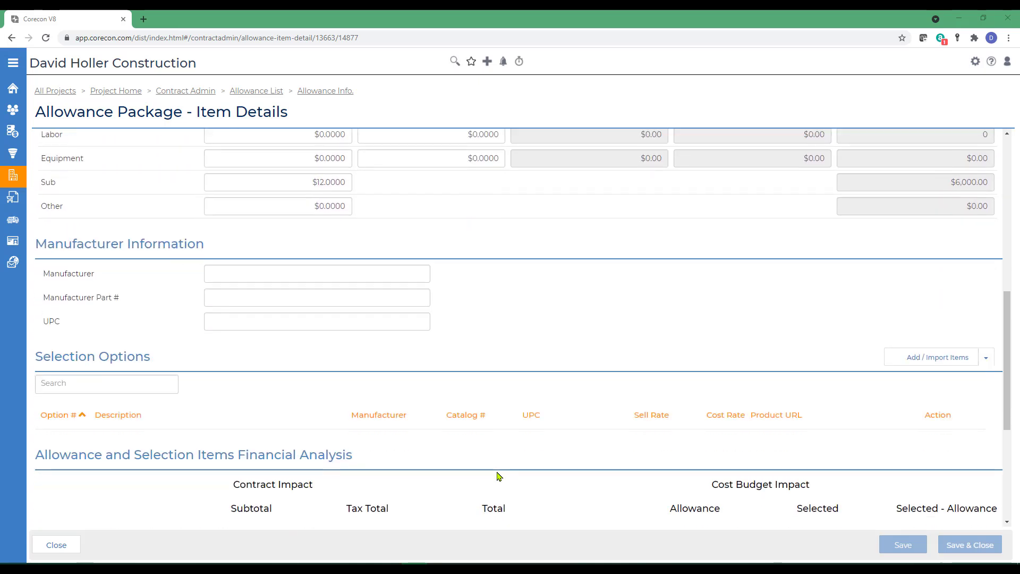
pyautogui.scroll(-2, 496, 476)
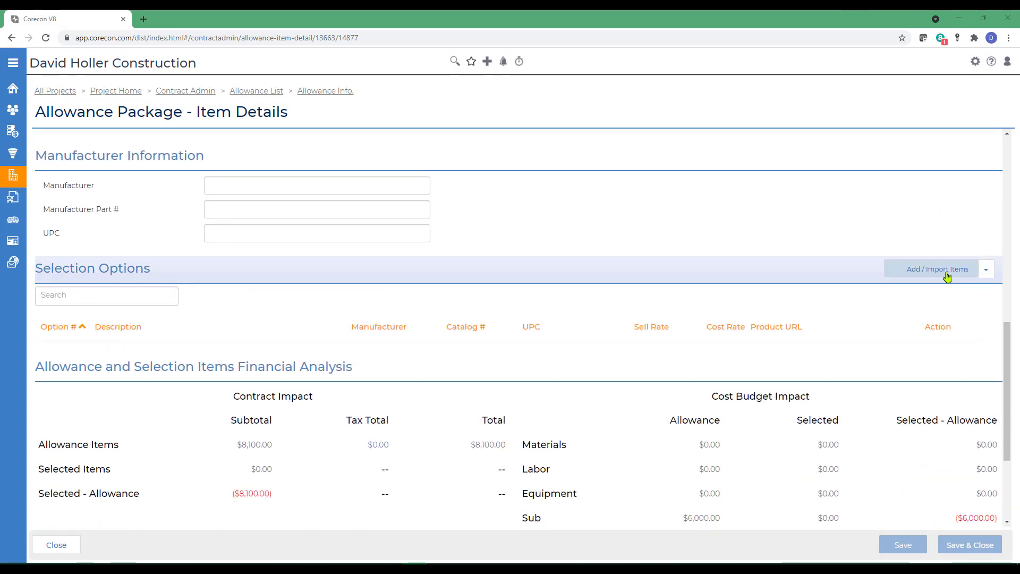
pyautogui.click(986, 269)
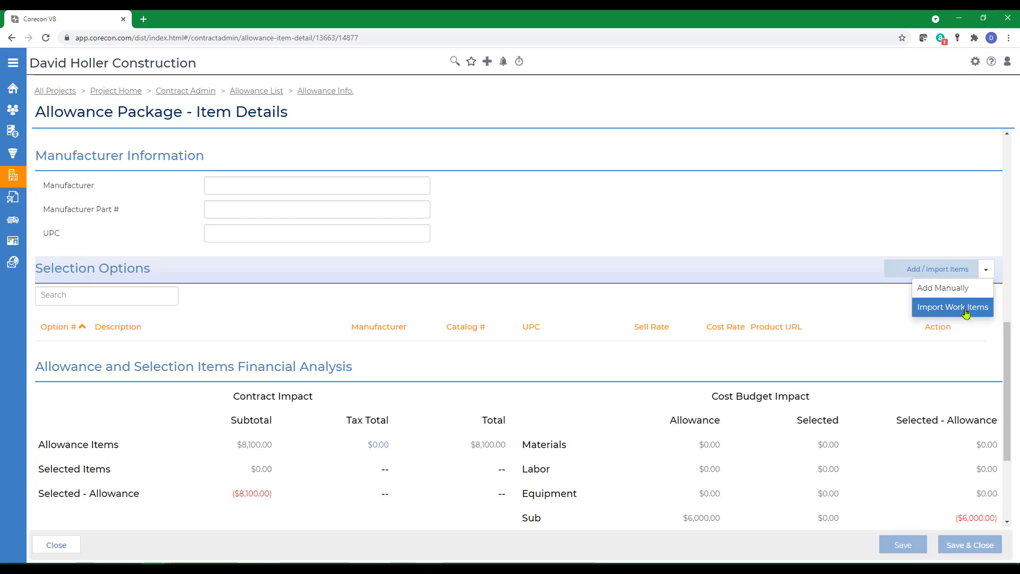
pyautogui.click(926, 289)
# - Fill option 1: pasted description, manufacturer Armstrong, sell rate 6, resource S
pyautogui.rightClick(153, 373)
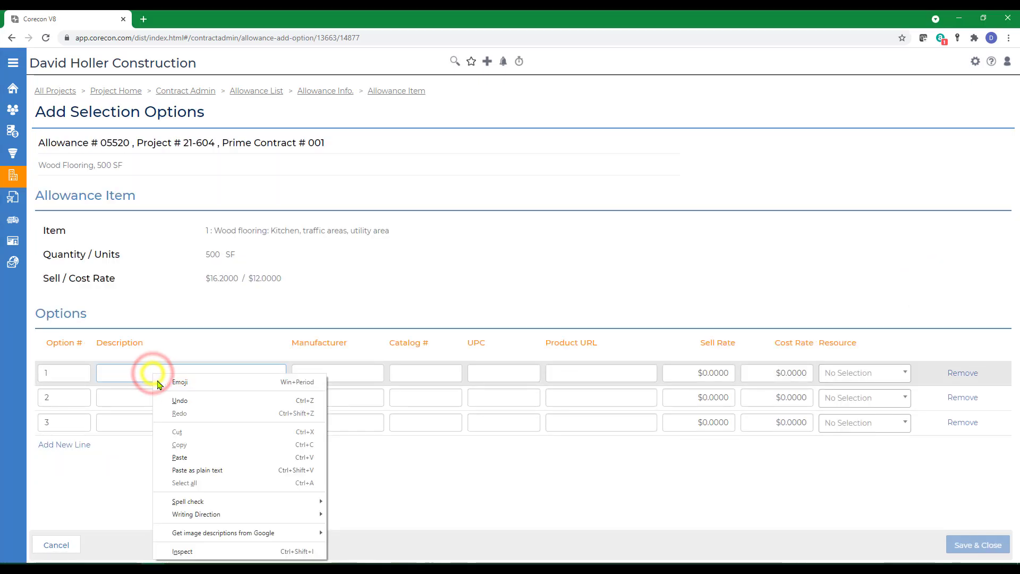
pyautogui.click(191, 470)
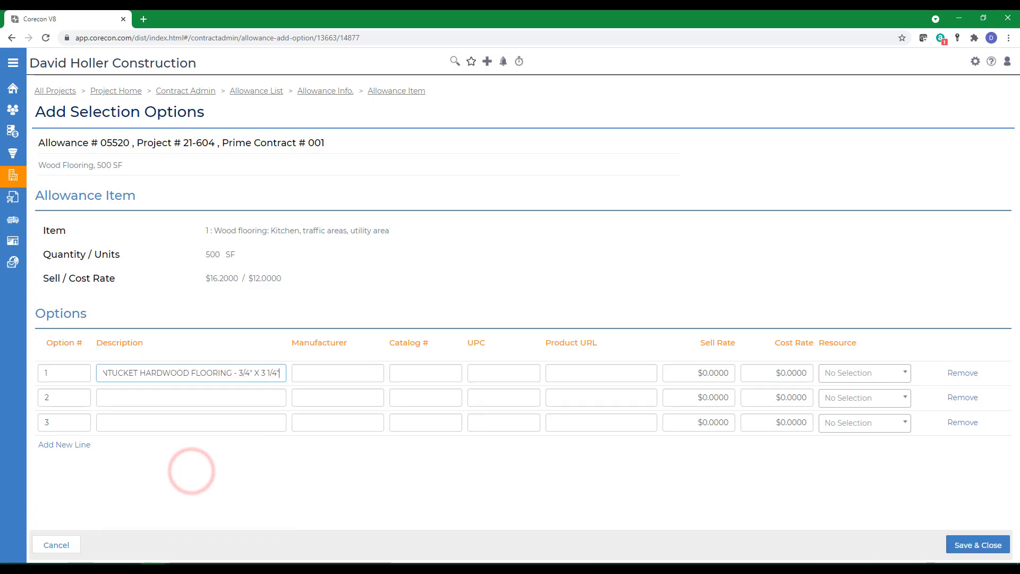
pyautogui.click(330, 373)
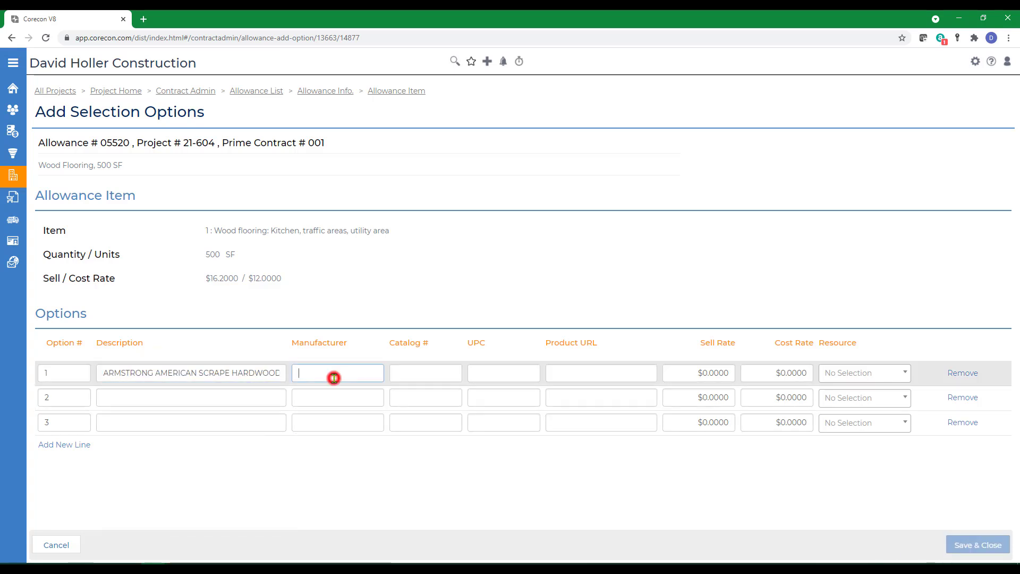
pyautogui.write('Armstrong')
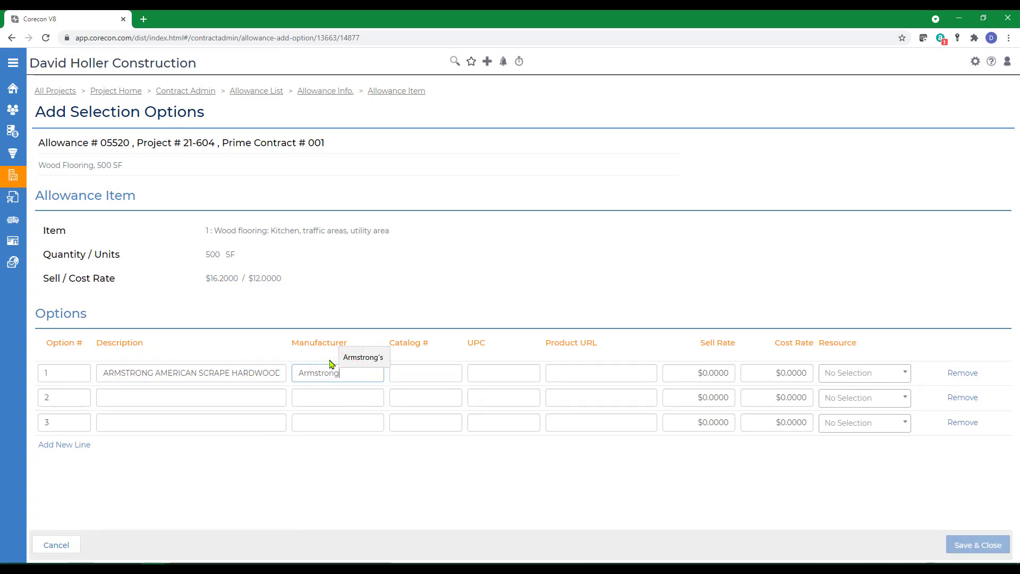
pyautogui.press('Tab')
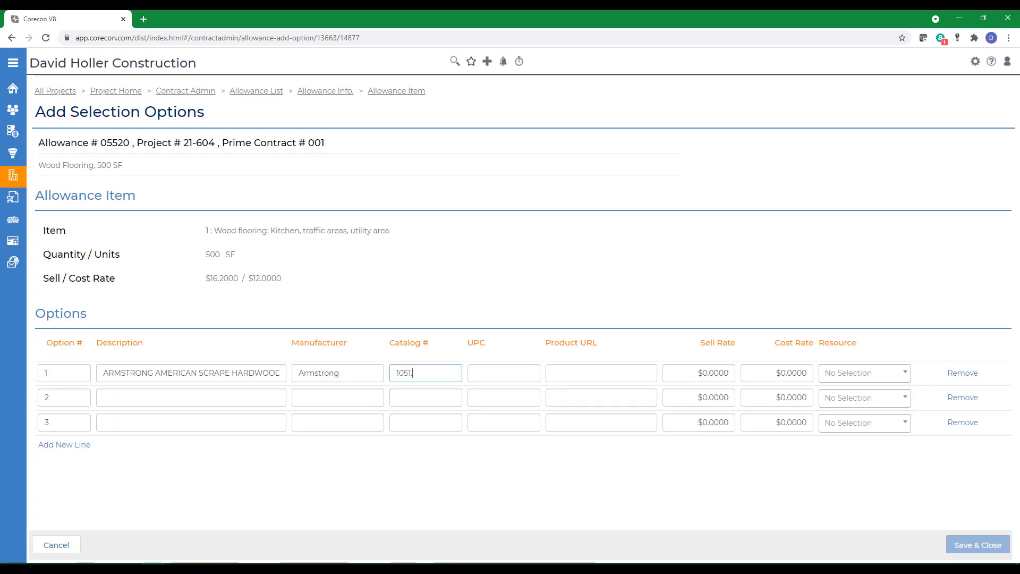
pyautogui.press('Tab')
pyautogui.press('Tab')
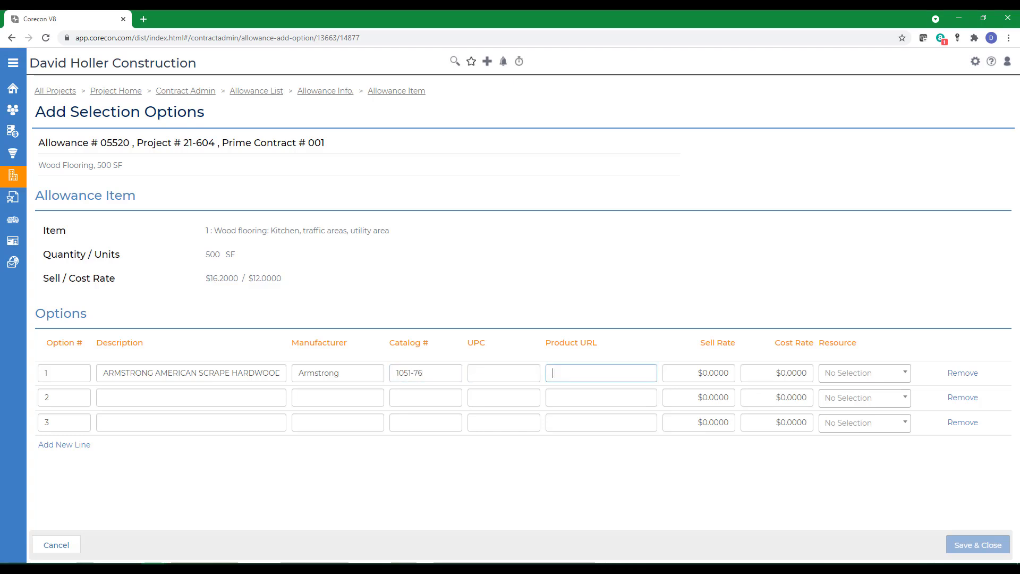
pyautogui.click(684, 374)
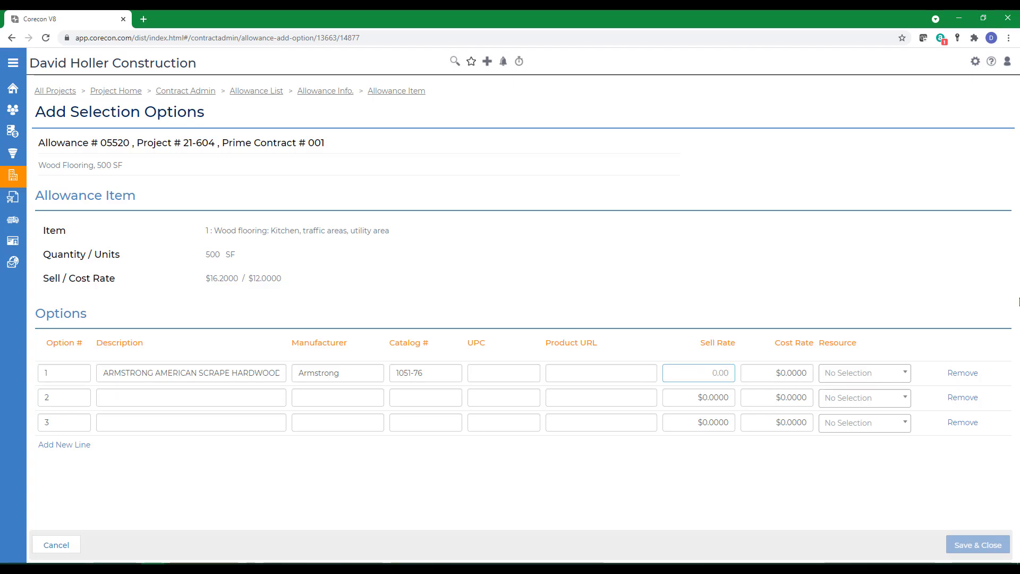
pyautogui.write('6.20')
pyautogui.press('Tab')
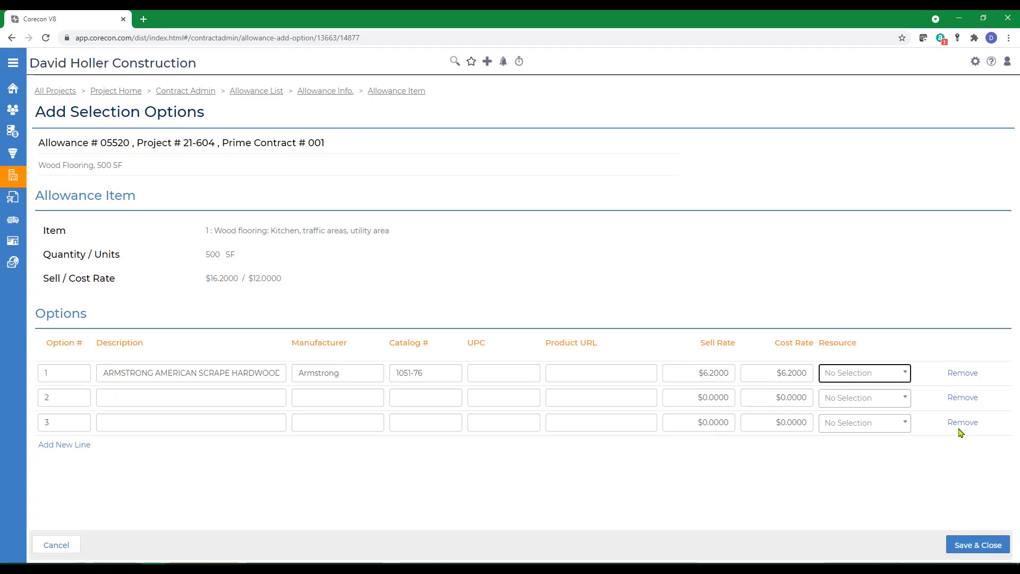
pyautogui.click(848, 373)
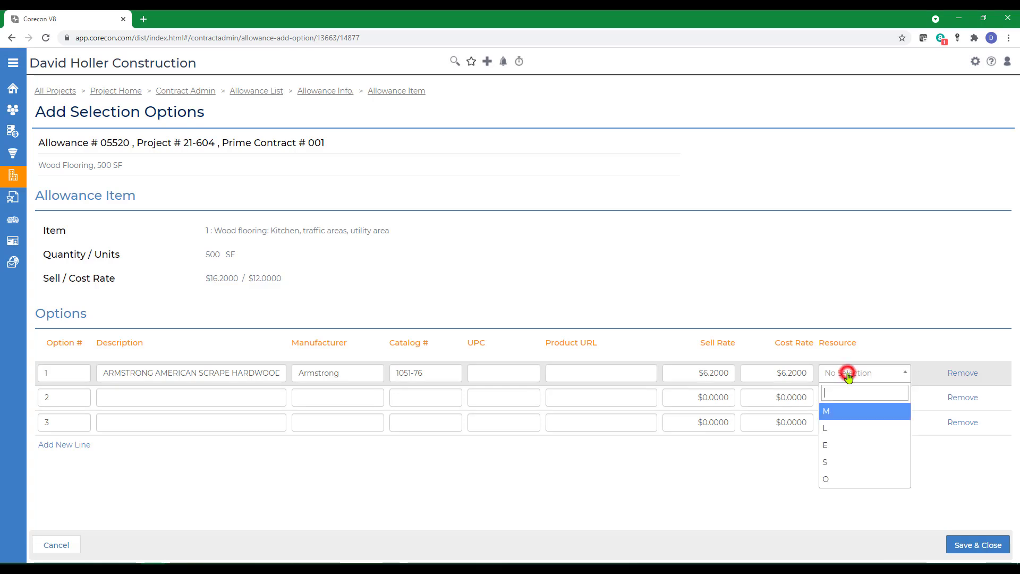
pyautogui.click(834, 462)
# - Fill option 2: pasted Robbins description, manufacturer Robbins, catalog 10, sell rate 7.9, resource S
pyautogui.click(120, 399)
pyautogui.rightClick(116, 400)
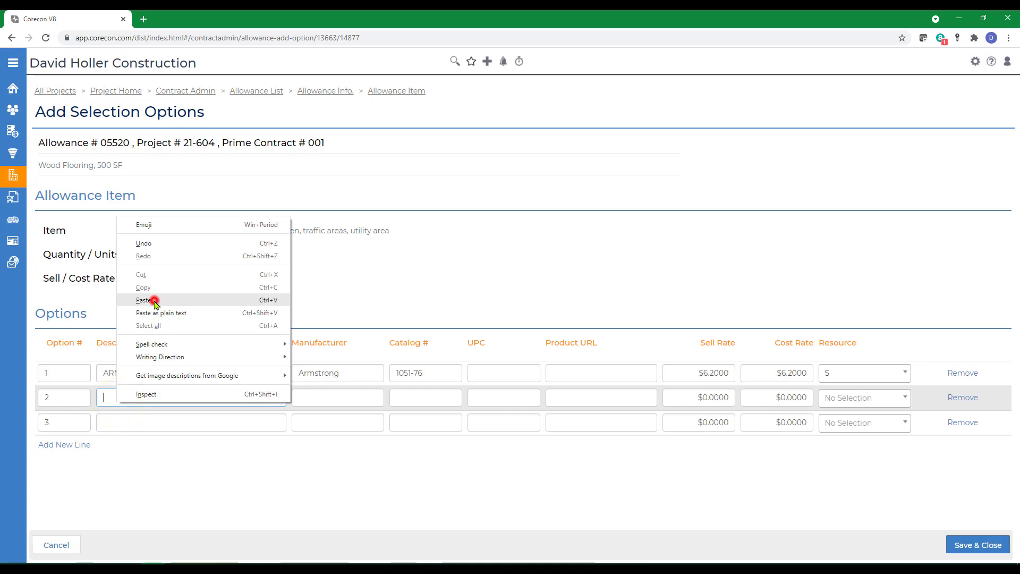
pyautogui.click(142, 300)
pyautogui.click(309, 398)
pyautogui.write('Robbins')
pyautogui.press('Tab')
pyautogui.write('10')
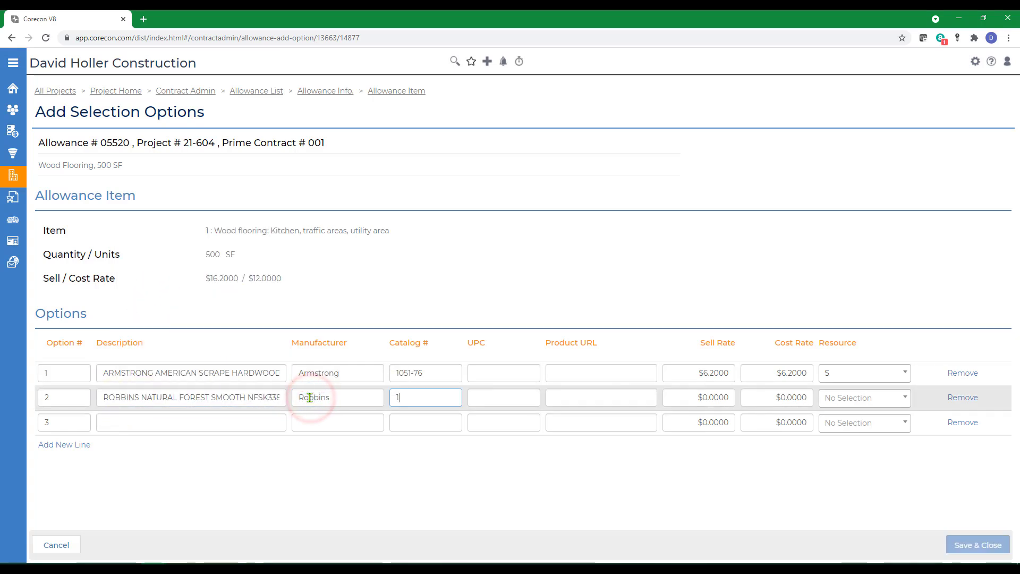
pyautogui.press('Tab')
pyautogui.press('Tab')
pyautogui.press('Tab')
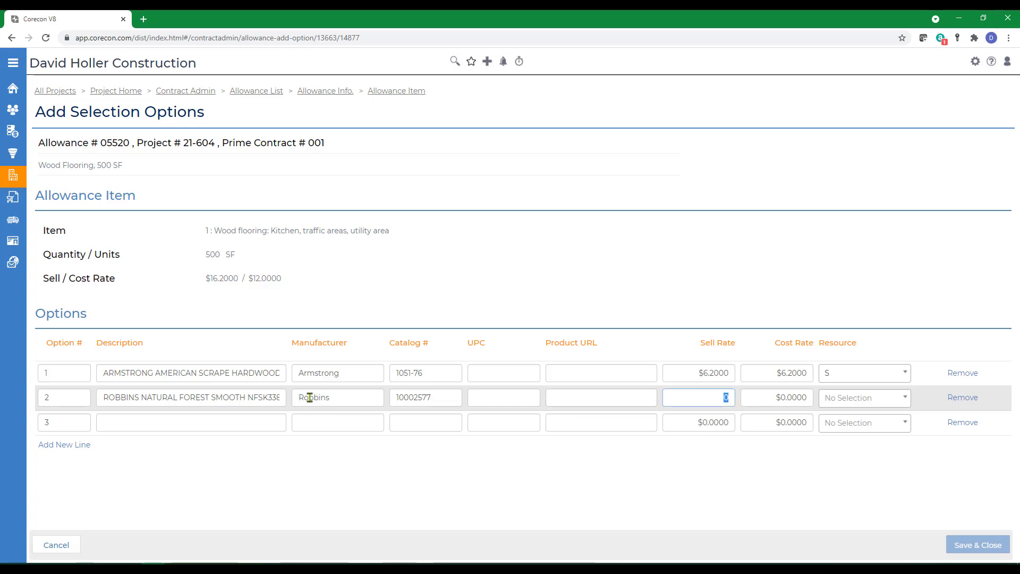
pyautogui.write('7.9')
pyautogui.press('Tab')
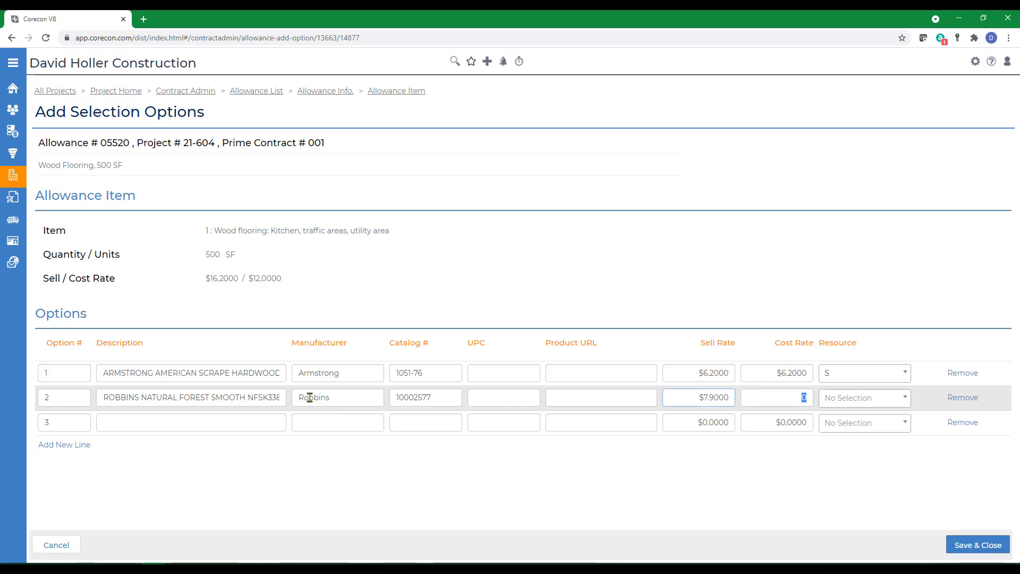
pyautogui.write('7.9')
pyautogui.press('Tab')
pyautogui.click(829, 404)
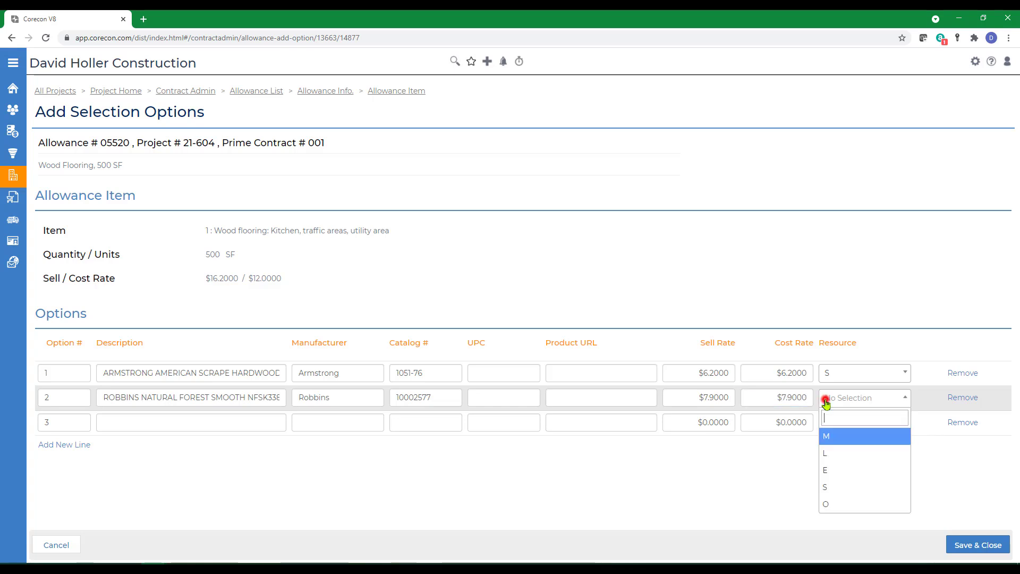
pyautogui.click(838, 494)
# - Fill option 3: Nubrisa description, manufacturer Nubrisa Premier, catalog 175877, rate 9.75, resource S; save
pyautogui.click(136, 422)
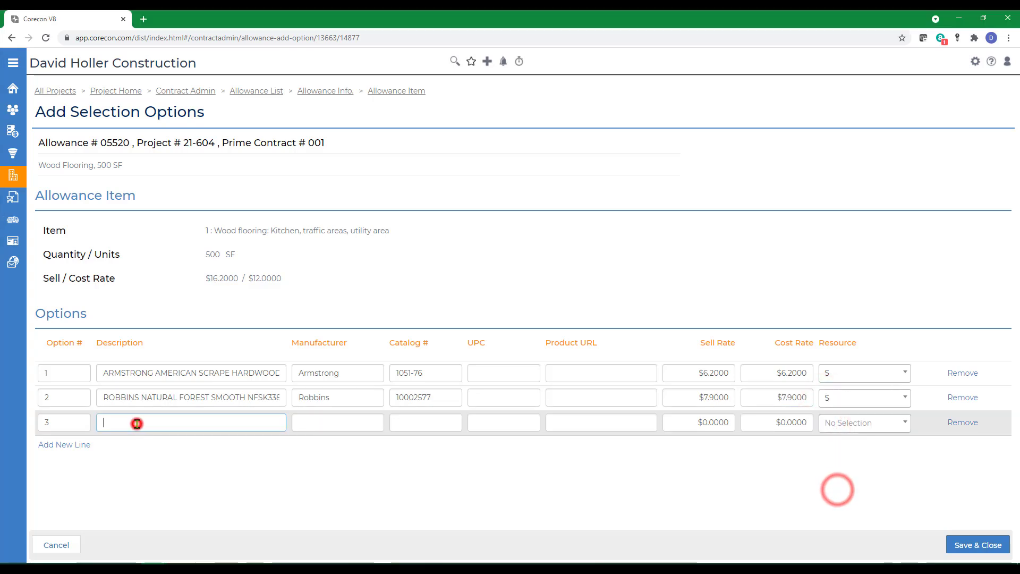
pyautogui.rightClick(137, 421)
pyautogui.click(158, 321)
pyautogui.click(311, 424)
pyautogui.write('Nubris')
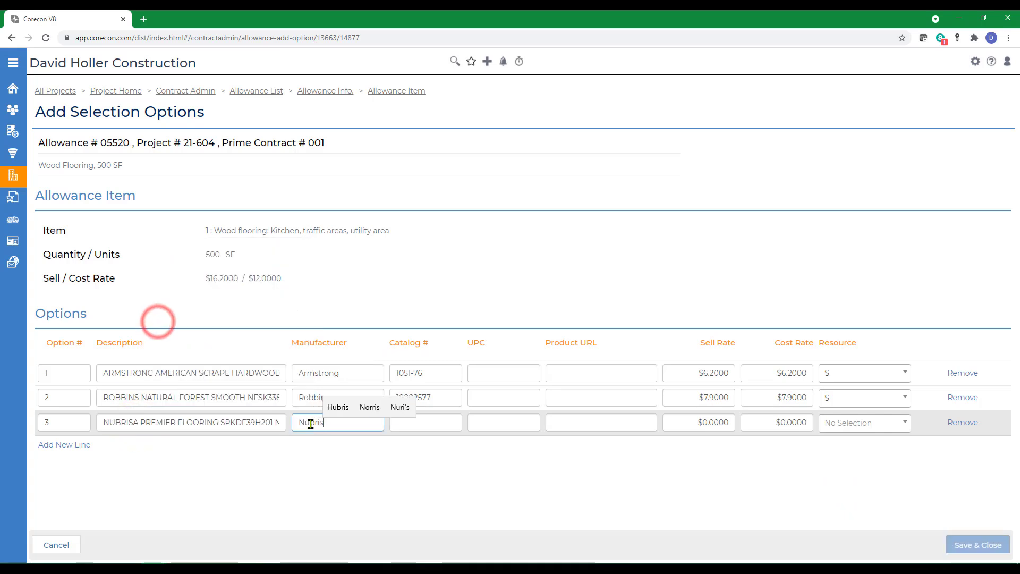
pyautogui.write('a Premier')
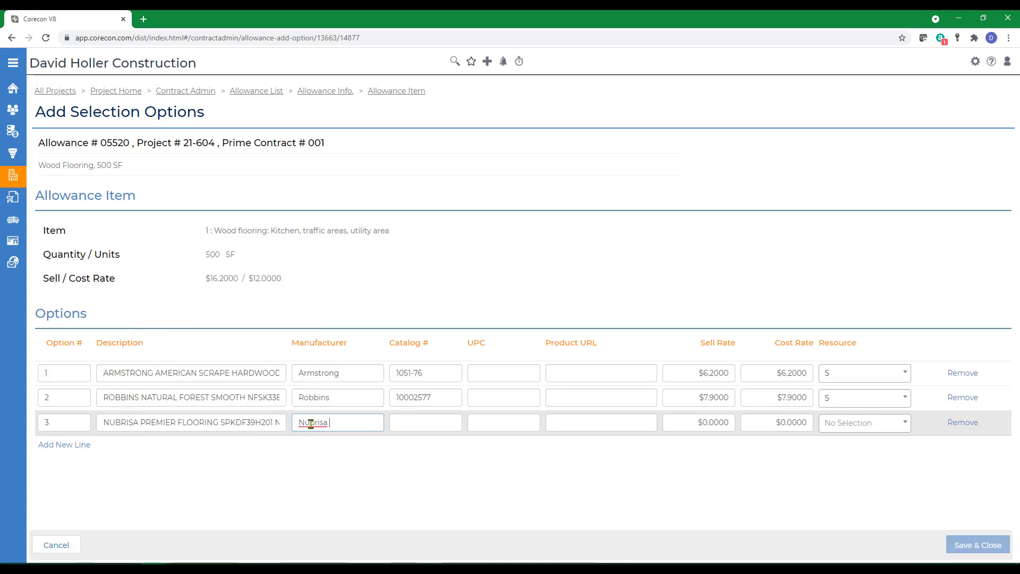
pyautogui.press('Tab')
pyautogui.write('175877')
pyautogui.press('Tab')
pyautogui.press('Tab')
pyautogui.press('Tab')
pyautogui.write('9.75')
pyautogui.press('Tab')
pyautogui.click(845, 424)
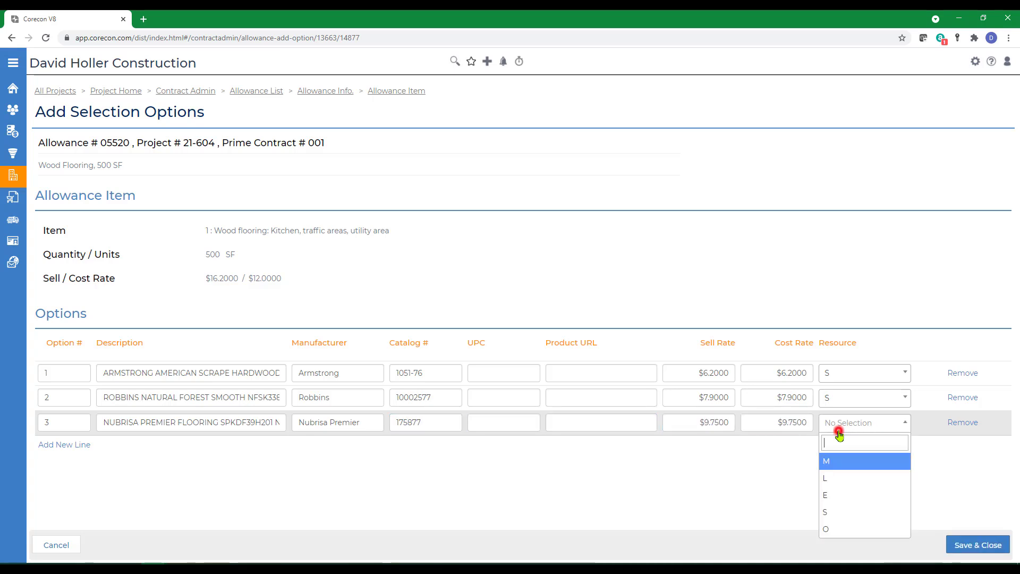
pyautogui.click(828, 509)
pyautogui.click(963, 548)
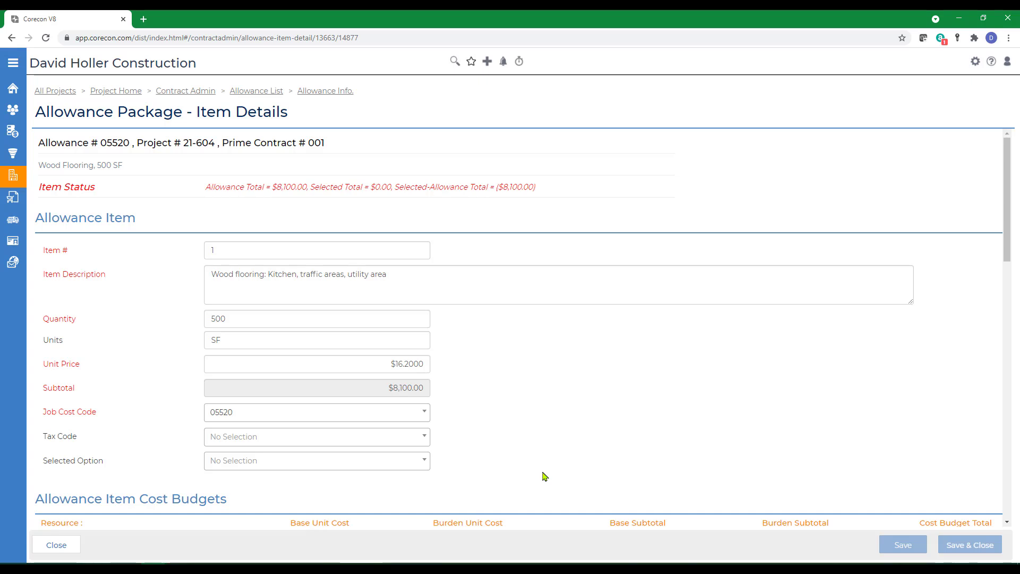
# - Set the Selected Option to option 3, the Nubrisa Premier flooring
pyautogui.click(424, 461)
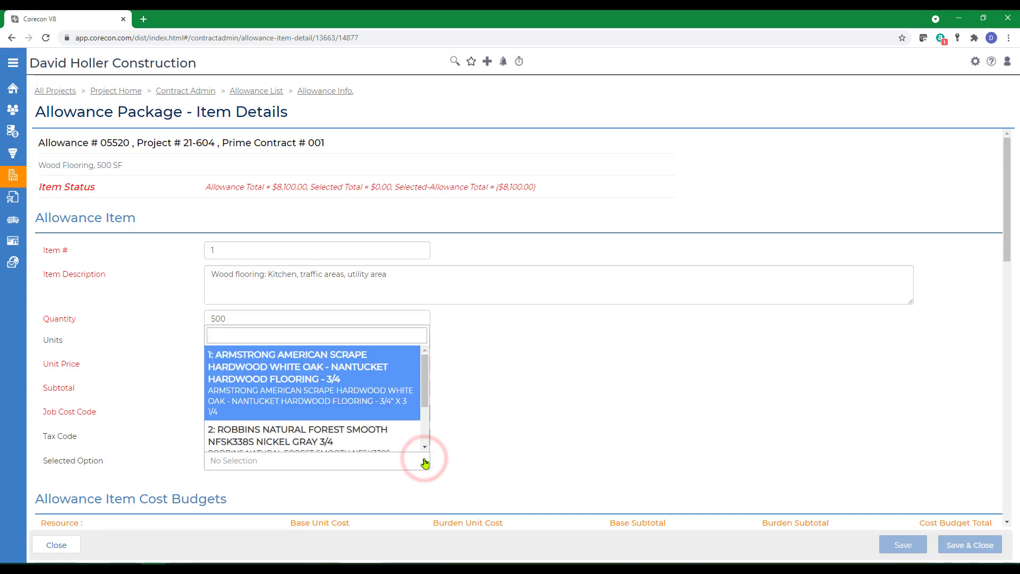
pyautogui.moveTo(424, 381)
pyautogui.mouseDown()
pyautogui.moveTo(436, 435)
pyautogui.moveTo(432, 390)
pyautogui.mouseUp()
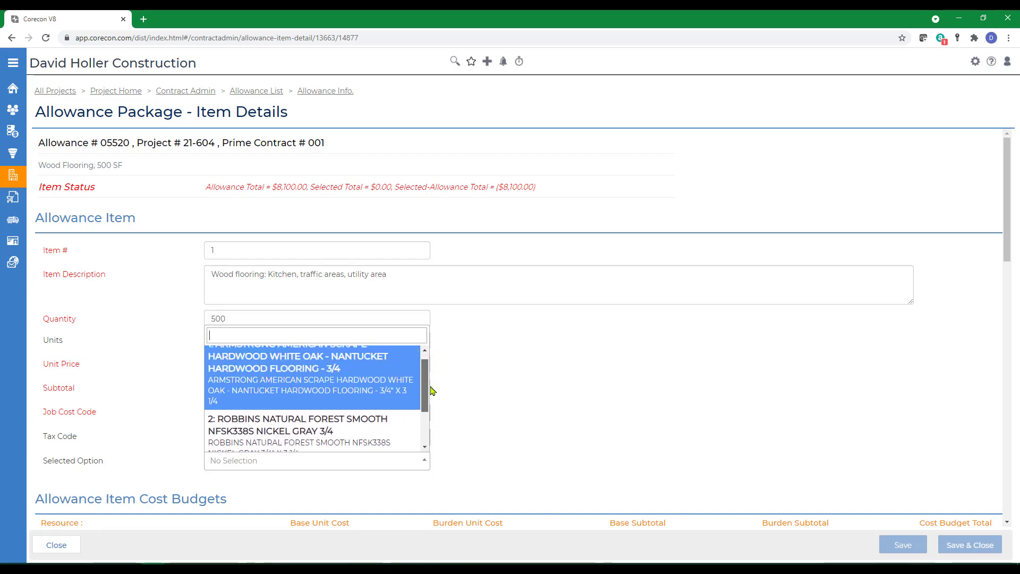
pyautogui.scroll(-2, 308, 421)
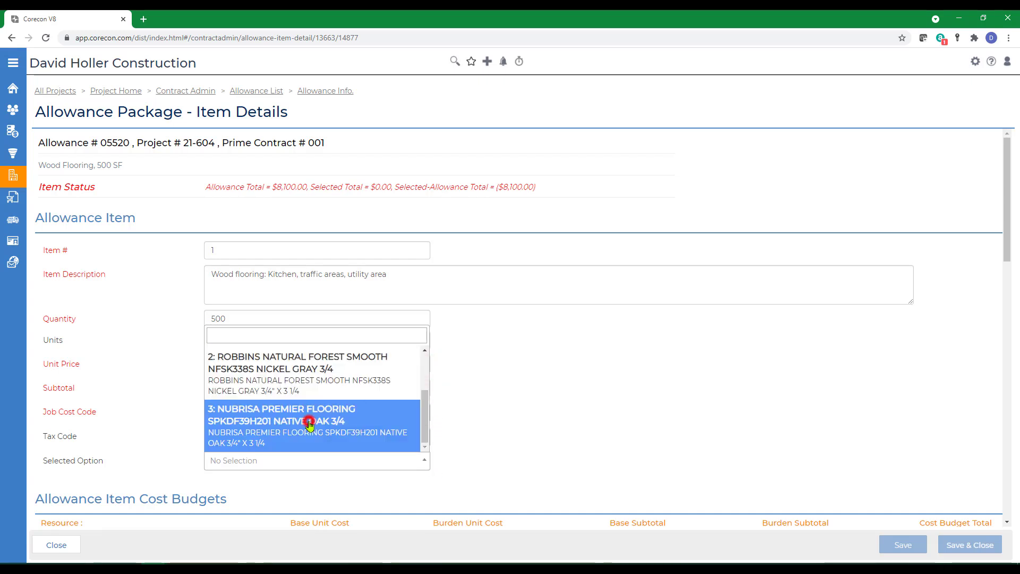
pyautogui.click(308, 421)
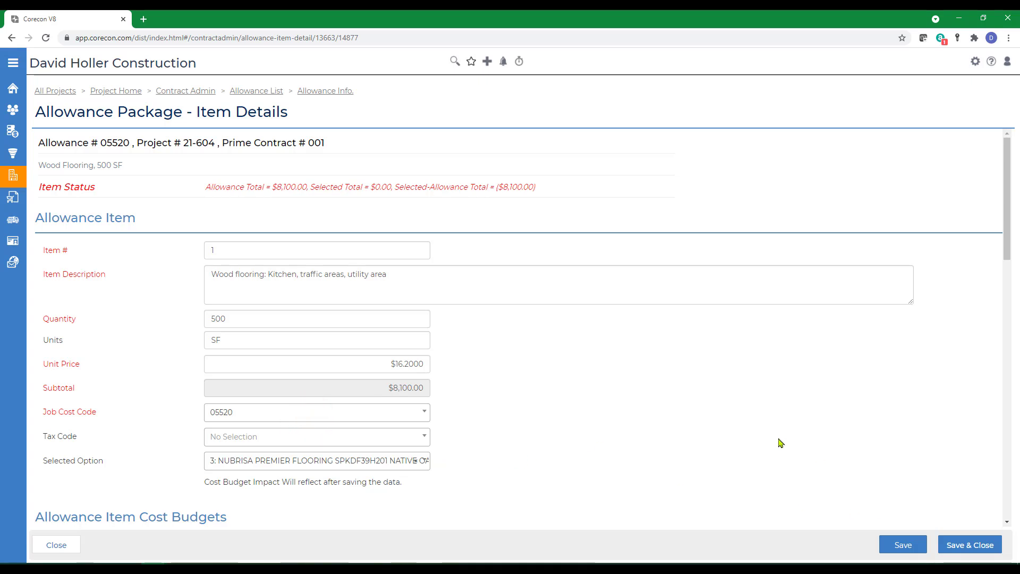
# - Save the item, dismiss the allowance update notice, and open the Corecon help knowledge base
pyautogui.scroll(-5, 780, 443)
pyautogui.click(958, 546)
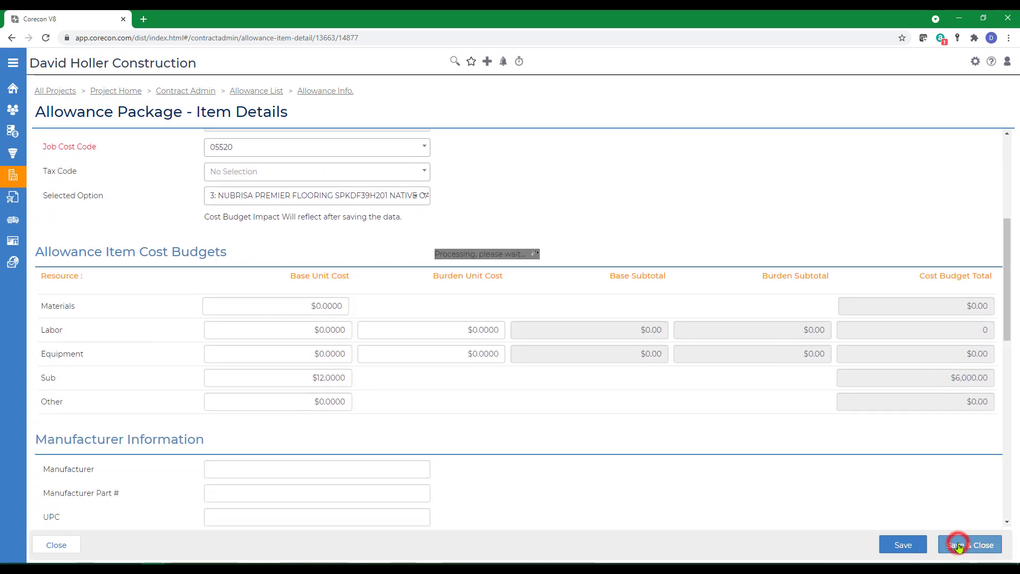
pyautogui.click(642, 144)
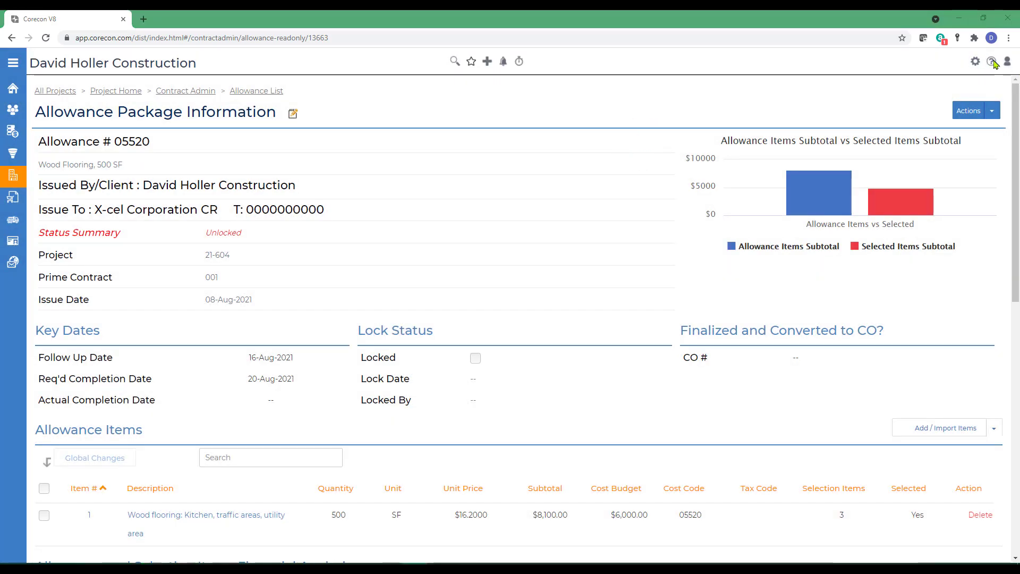
pyautogui.click(992, 62)
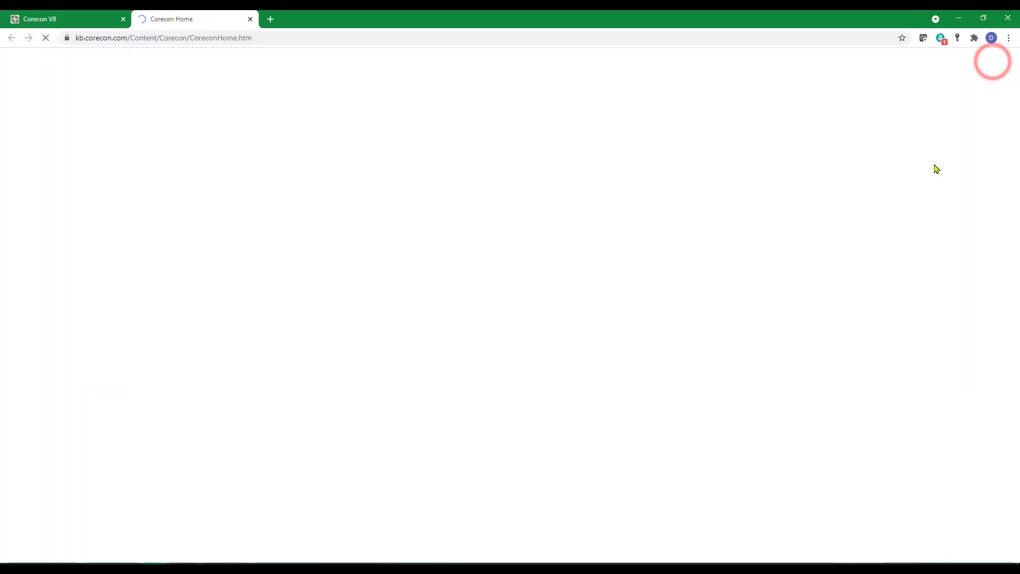
# - Go to Leads and Projects > Contract Administration and open the Allowance Package (New Feature) article
pyautogui.click(54, 234)
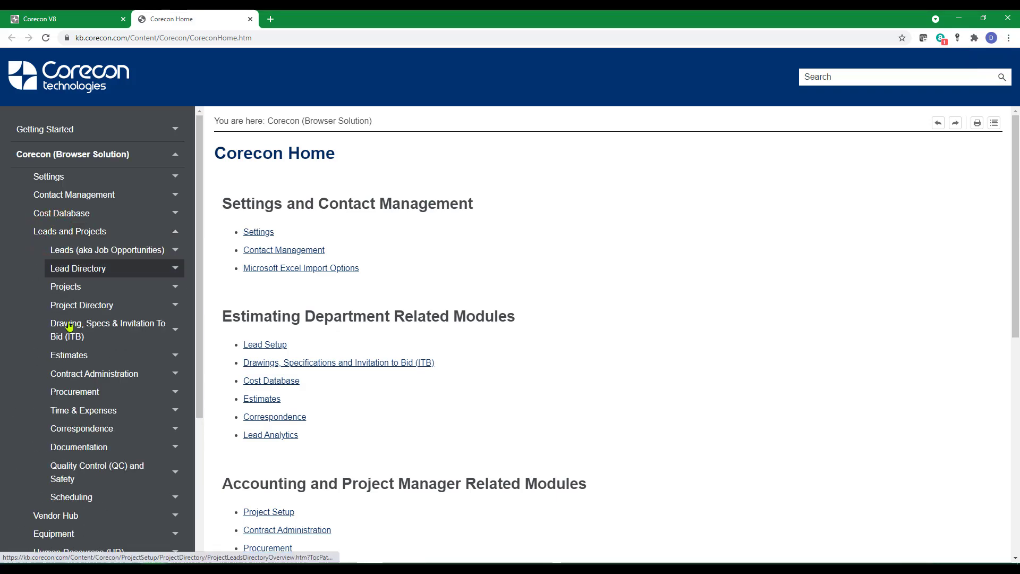
pyautogui.click(91, 372)
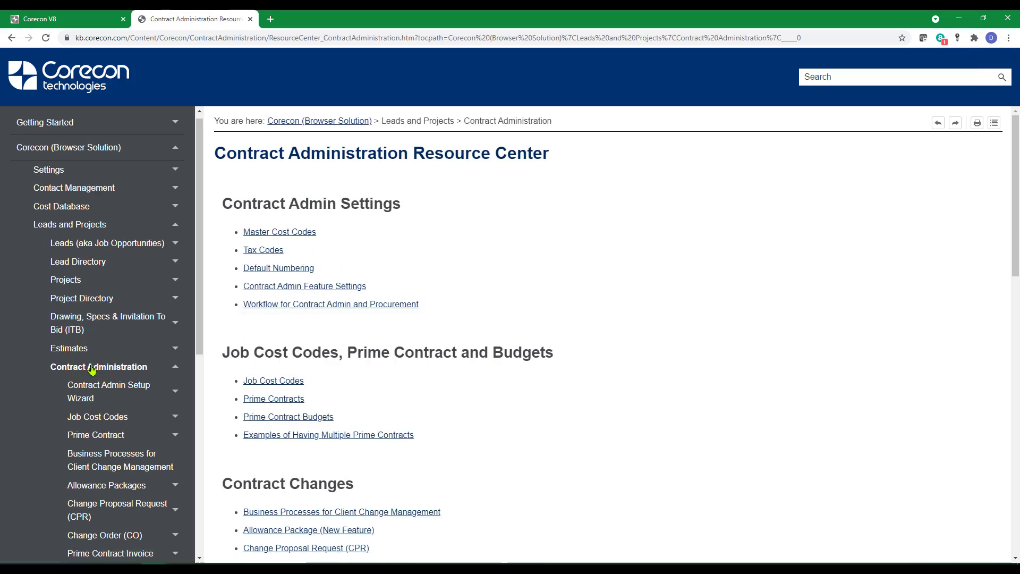
pyautogui.scroll(-3, 578, 439)
pyautogui.scroll(-3, 578, 439)
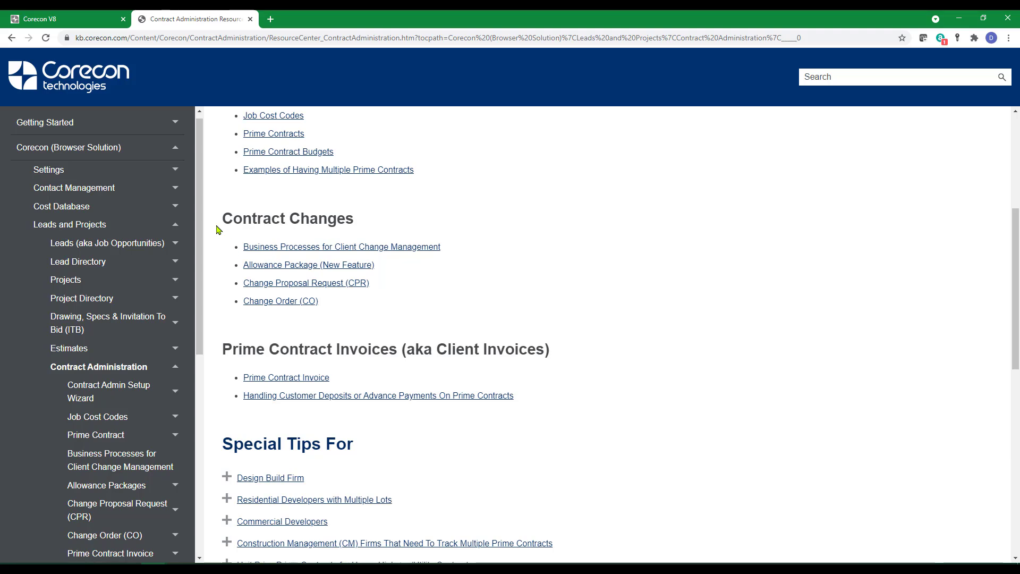
pyautogui.click(279, 269)
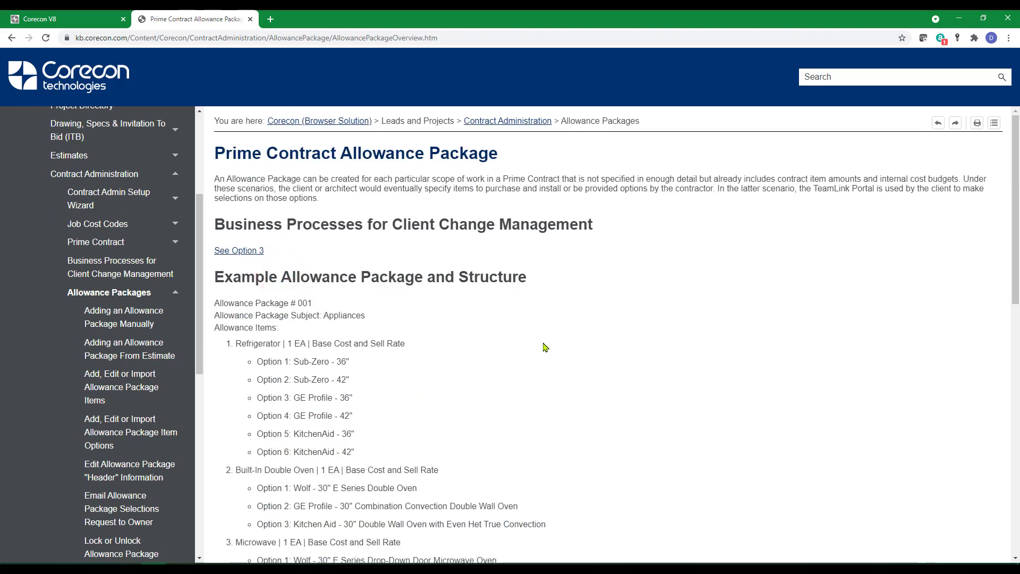